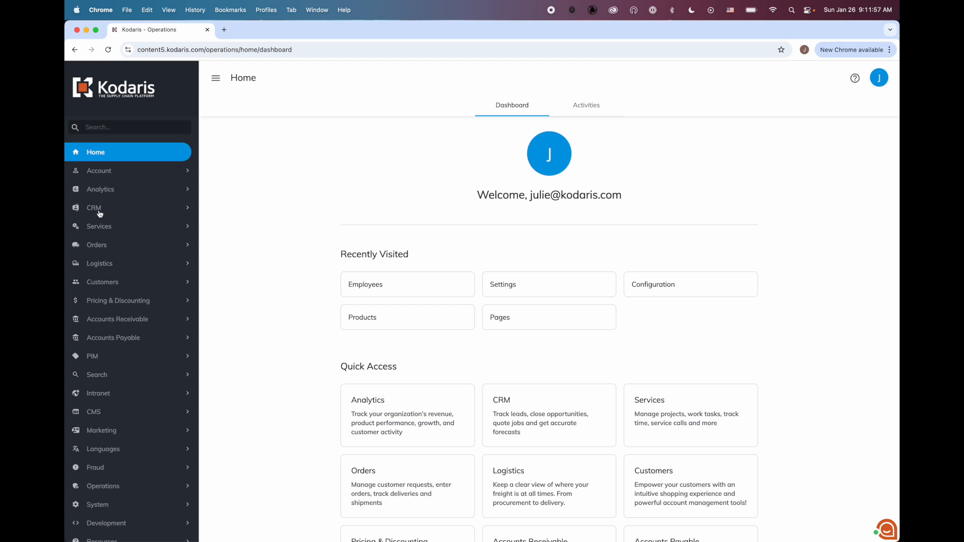
- Open the CRM Employee Assignment page and review its auto-assign, assign-by, auto-unassign and notification settings
left_click(100, 211)
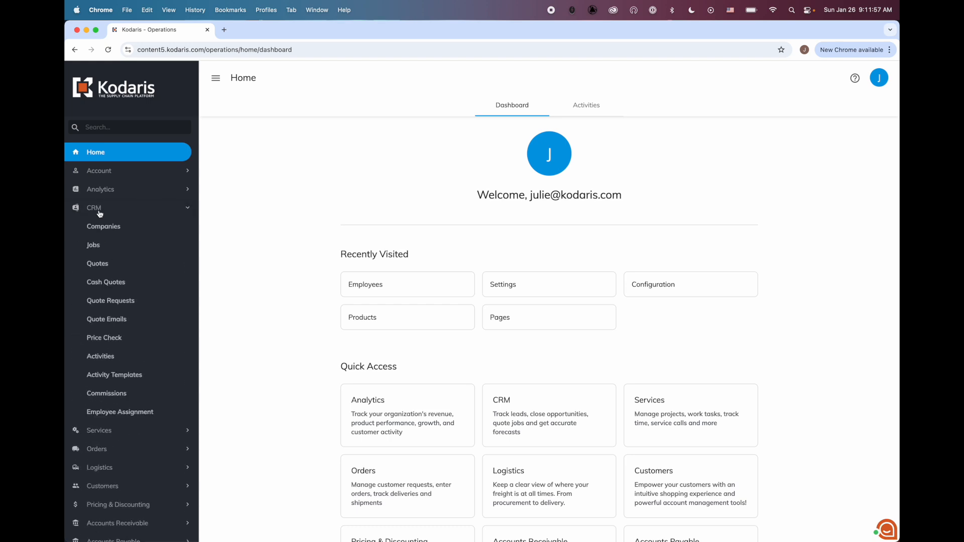
left_click(135, 412)
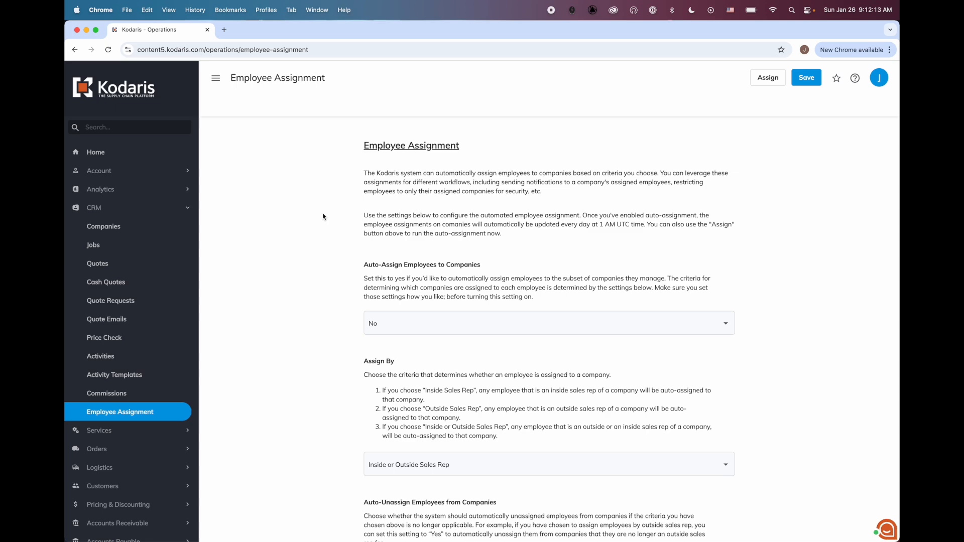
scroll(342, 200, "down", 2)
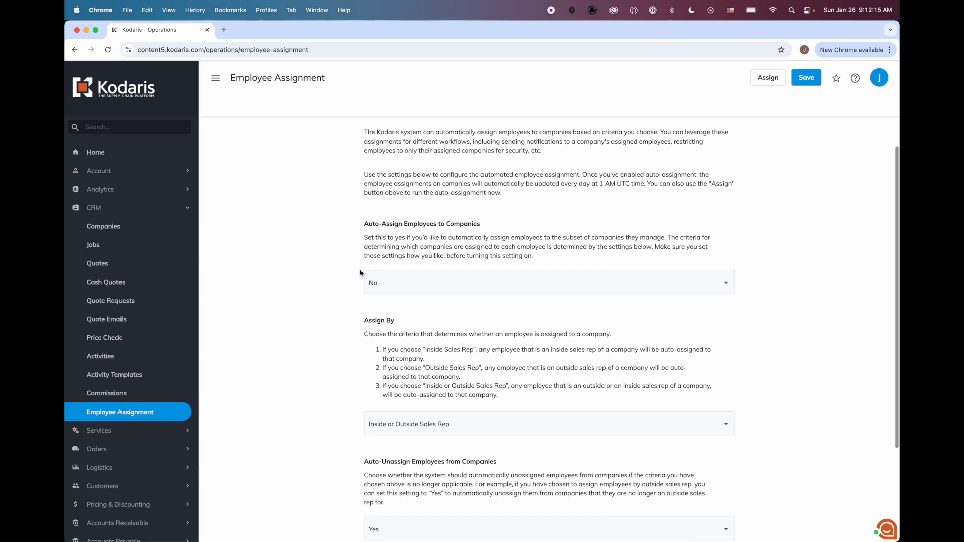
scroll(378, 281, "down", 1)
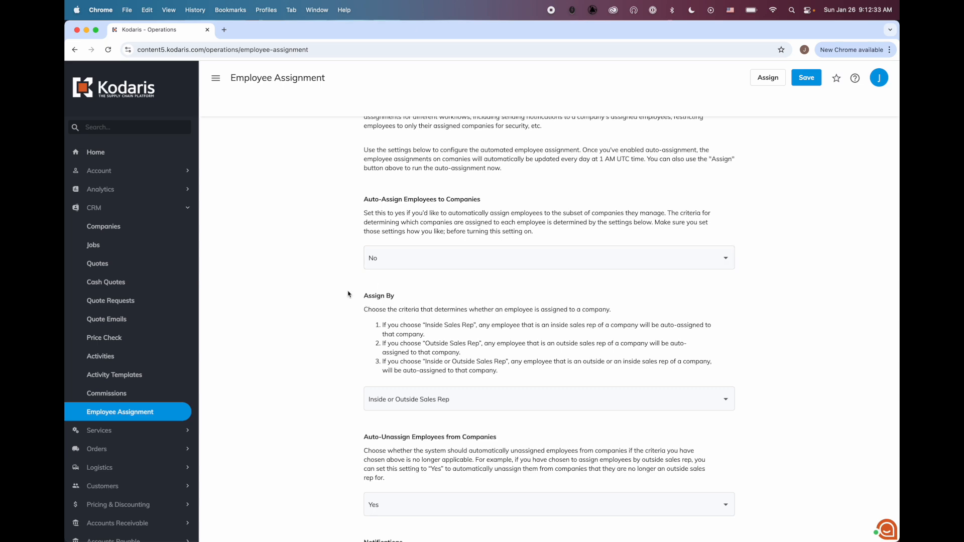
scroll(349, 294, "down", 2)
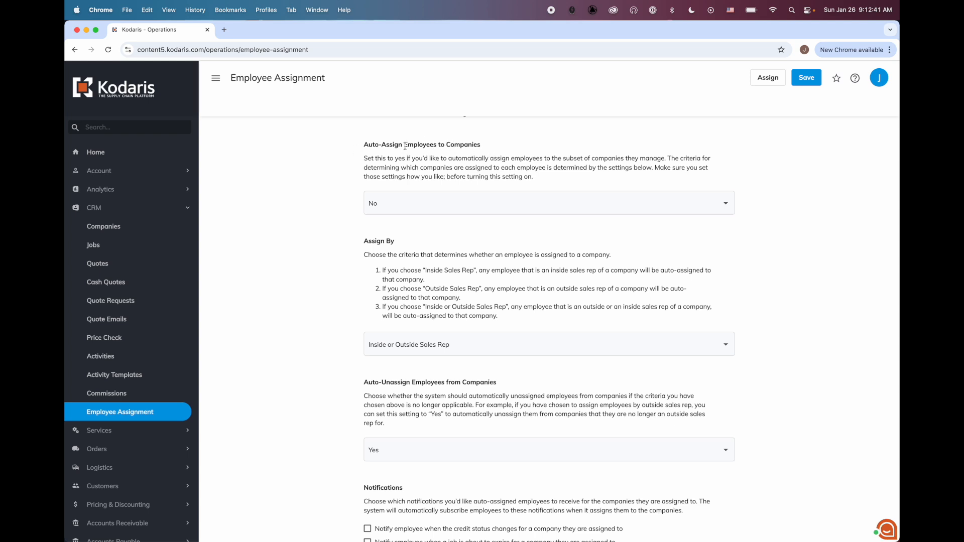
scroll(374, 157, "up", 2)
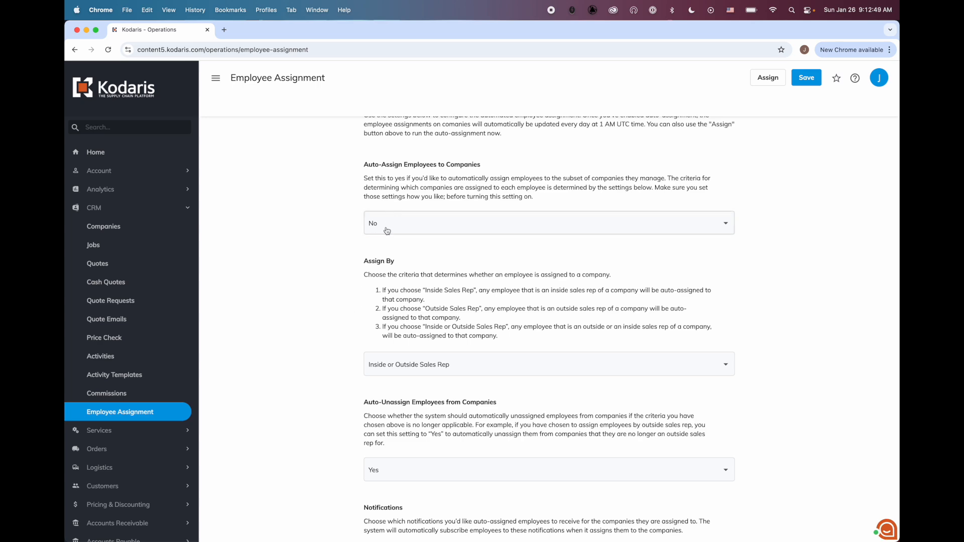
scroll(387, 231, "down", 3)
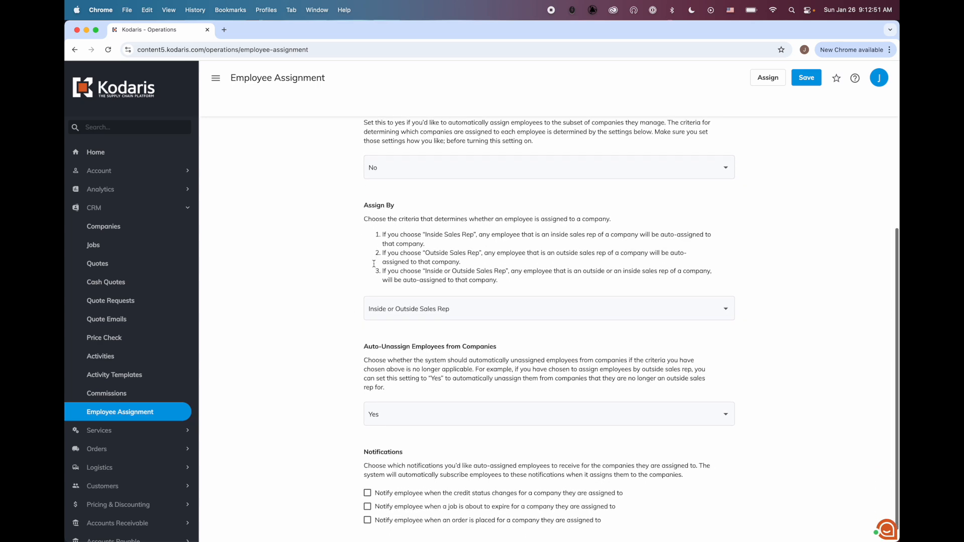
scroll(387, 251, "down", 1)
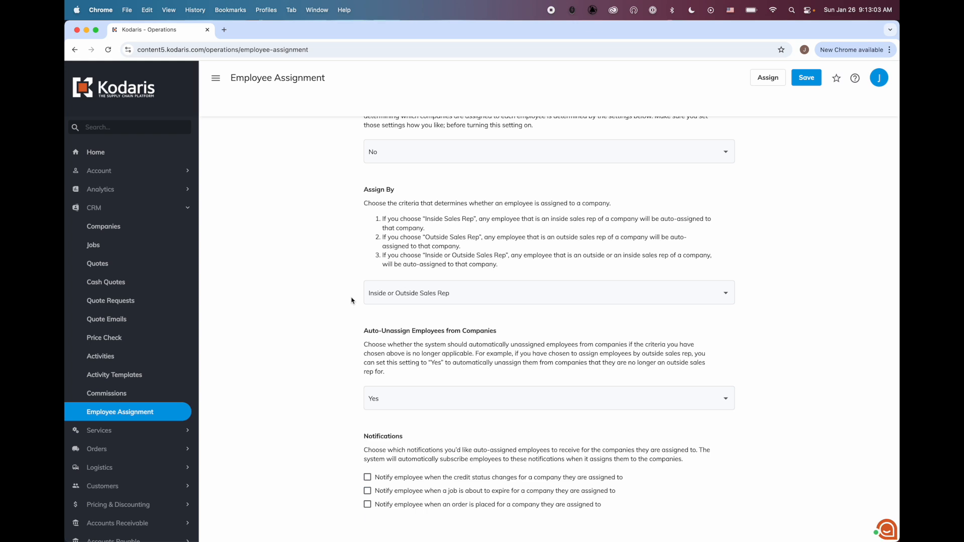
- Set Assign By to Outside Sales Rep and Auto-Unassign Employees from Companies to Yes
left_click(386, 291)
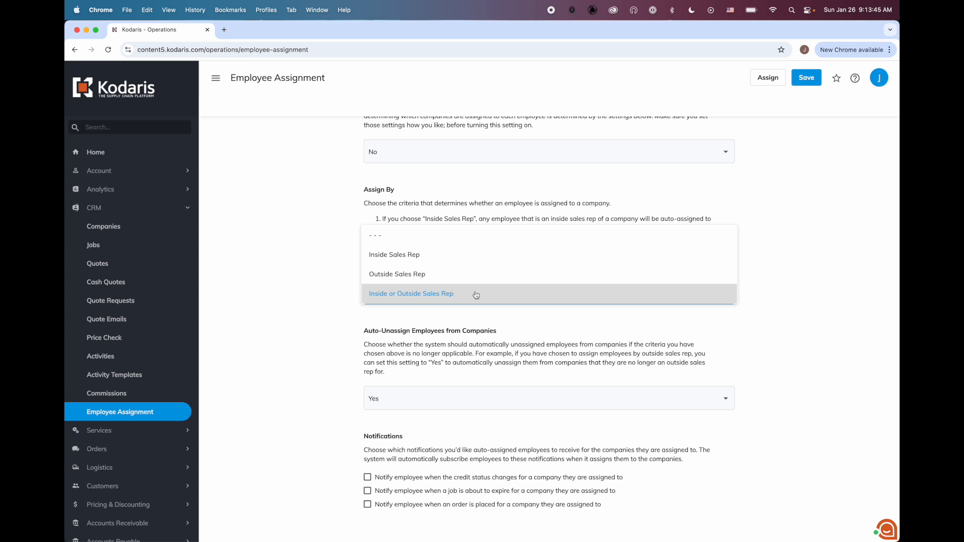
left_click(432, 275)
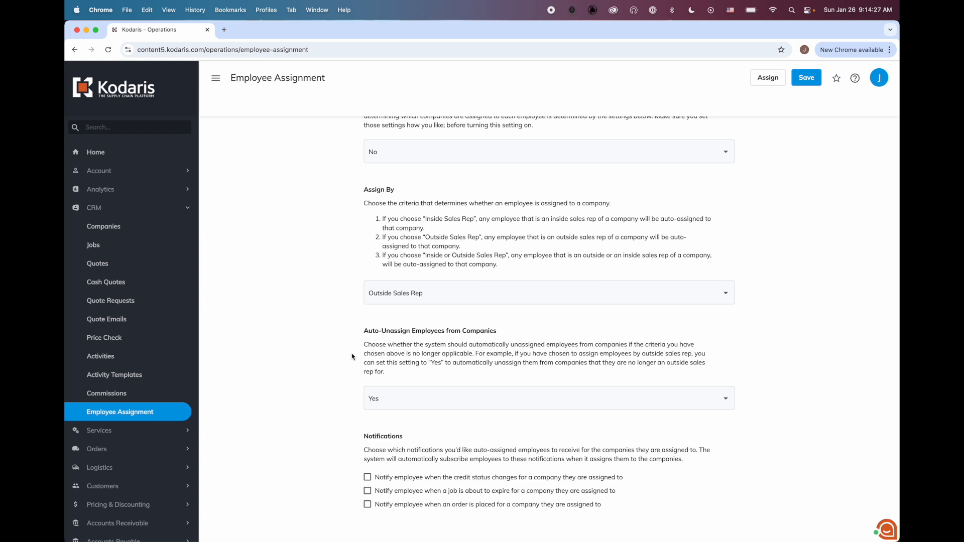
left_click(375, 401)
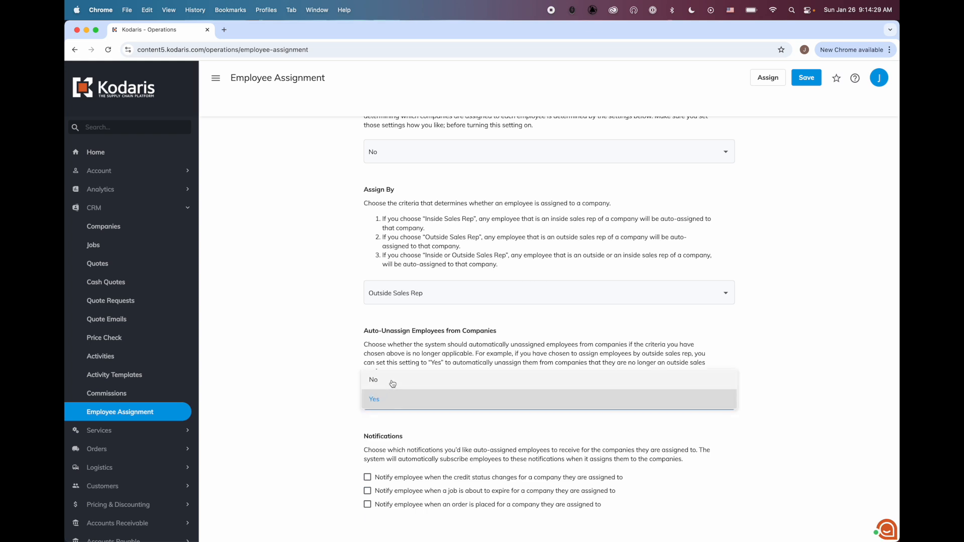
left_click(393, 346)
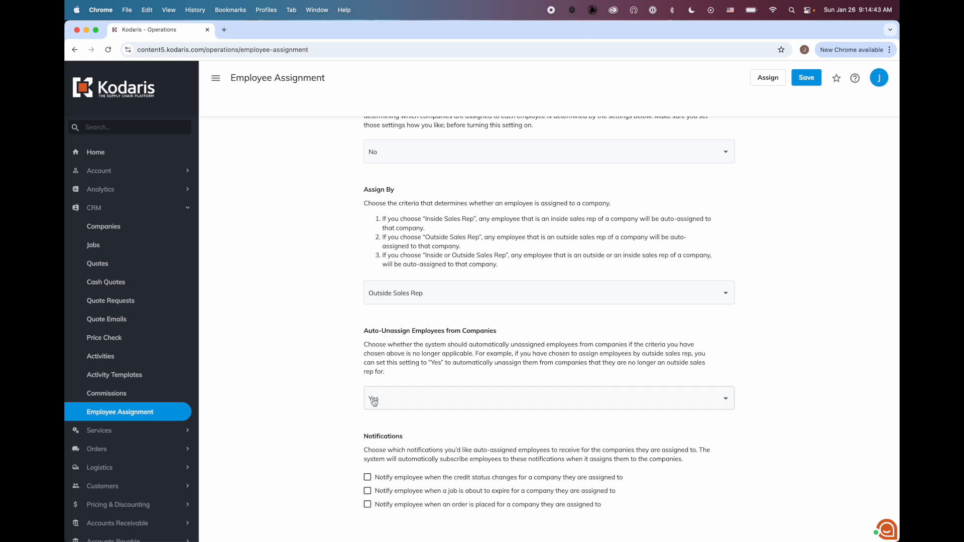
left_click(393, 402)
left_click(385, 402)
left_click(379, 352)
- Enable the employee notifications for credit status changes and placed orders, and save the employee assignment settings
left_click(368, 478)
left_click(368, 505)
scroll(292, 364, "up", 4)
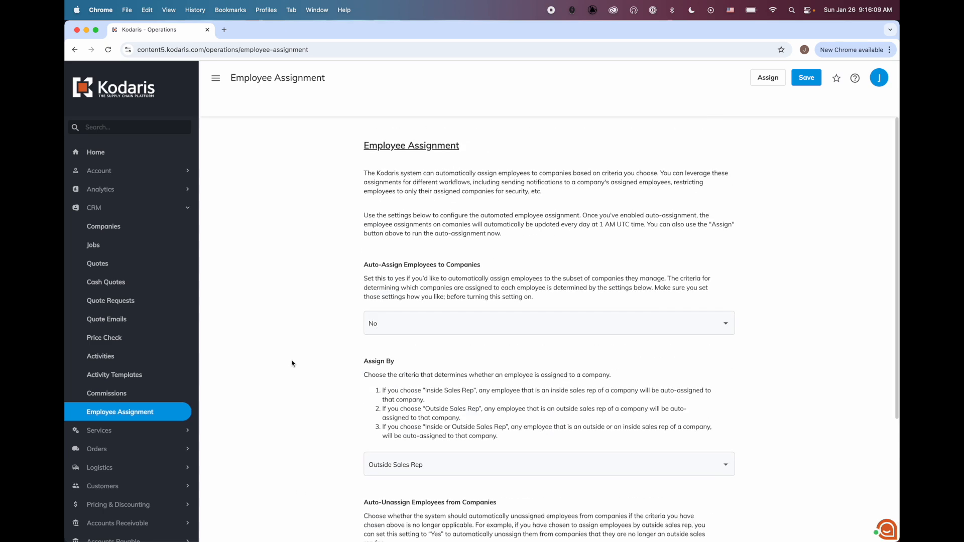
scroll(291, 363, "down", 3)
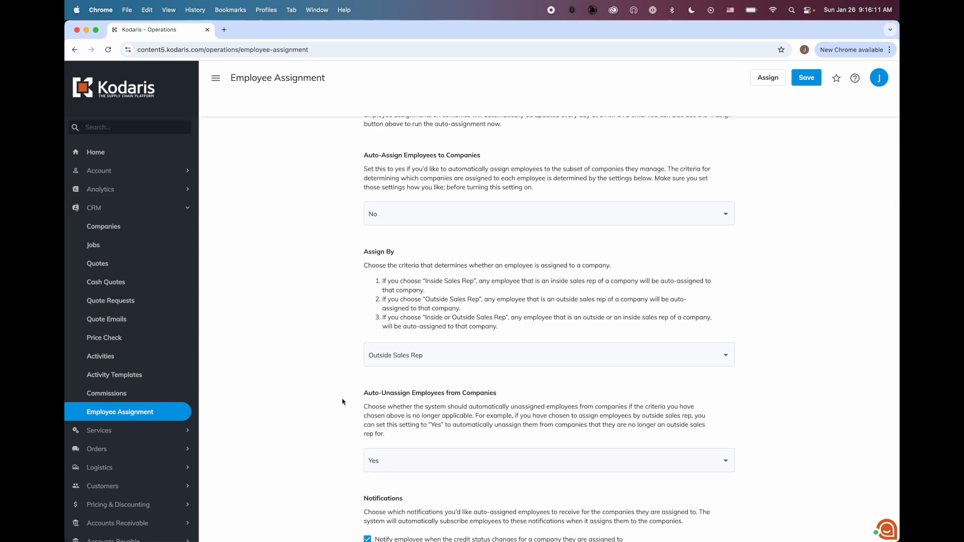
scroll(335, 460, "down", 3)
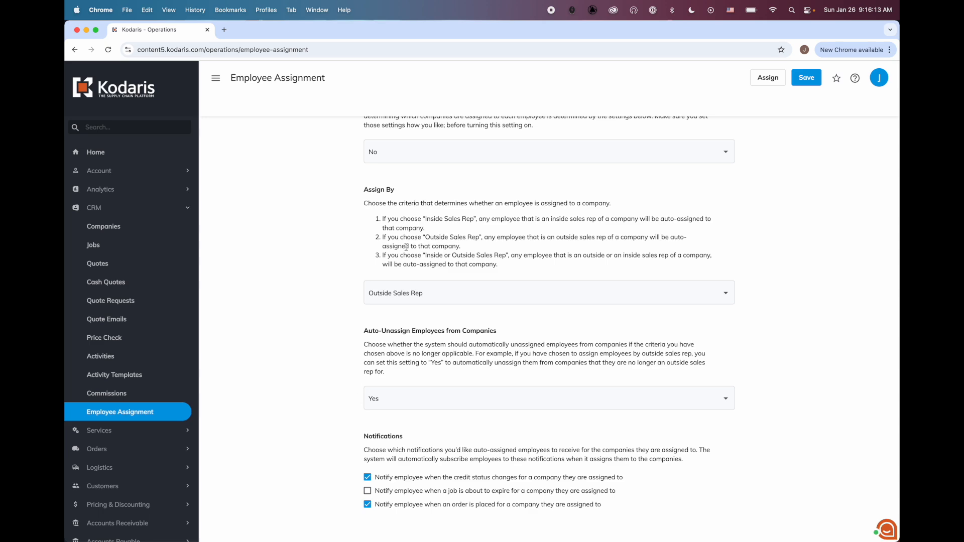
scroll(390, 226, "up", 5)
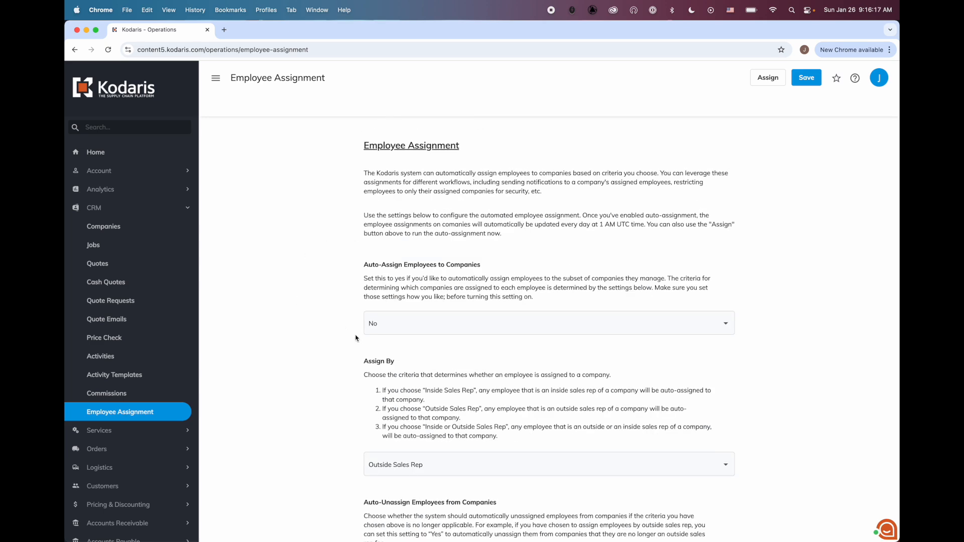
left_click(811, 82)
- Search the navigation for "empl", open Employees in a new browser tab and show its Data view
left_click(100, 123)
type("empl")
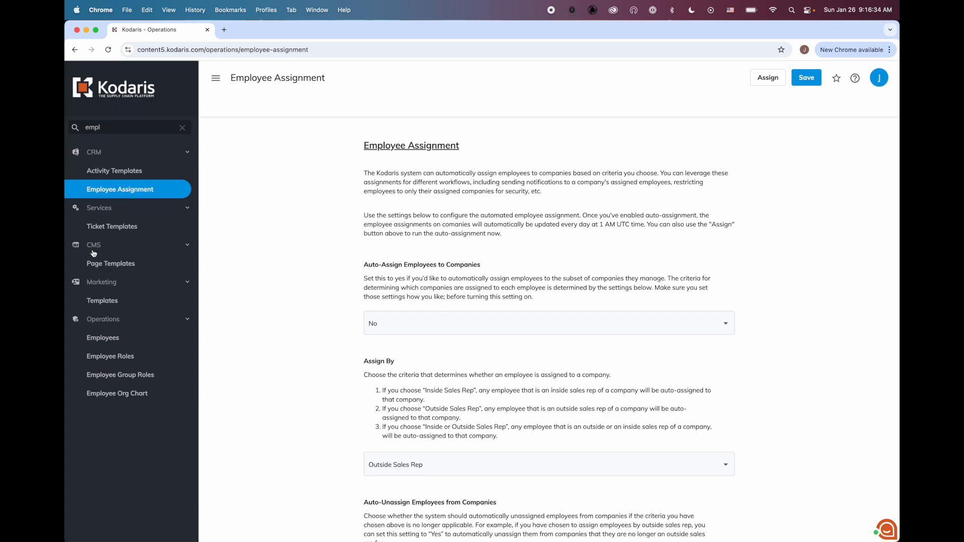
left_click(111, 342, "super")
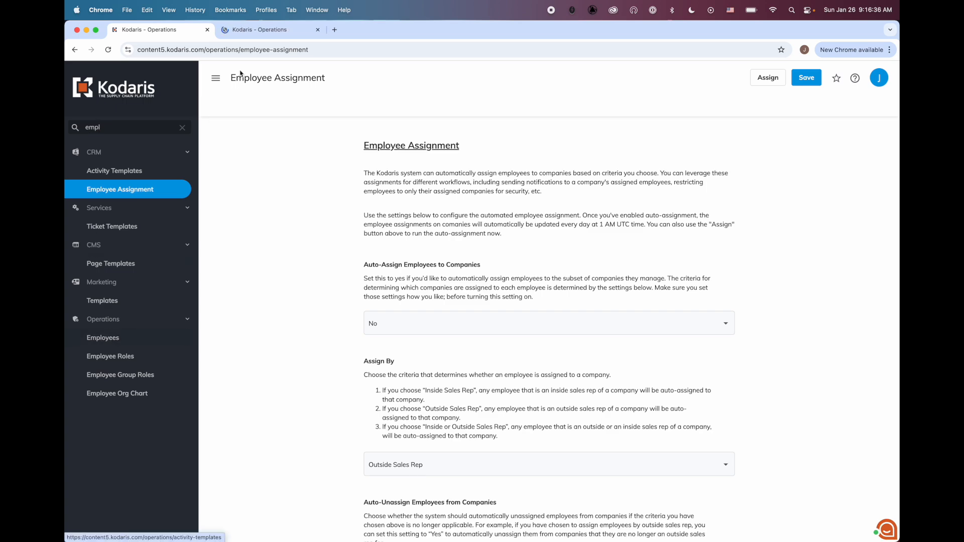
left_click(271, 31)
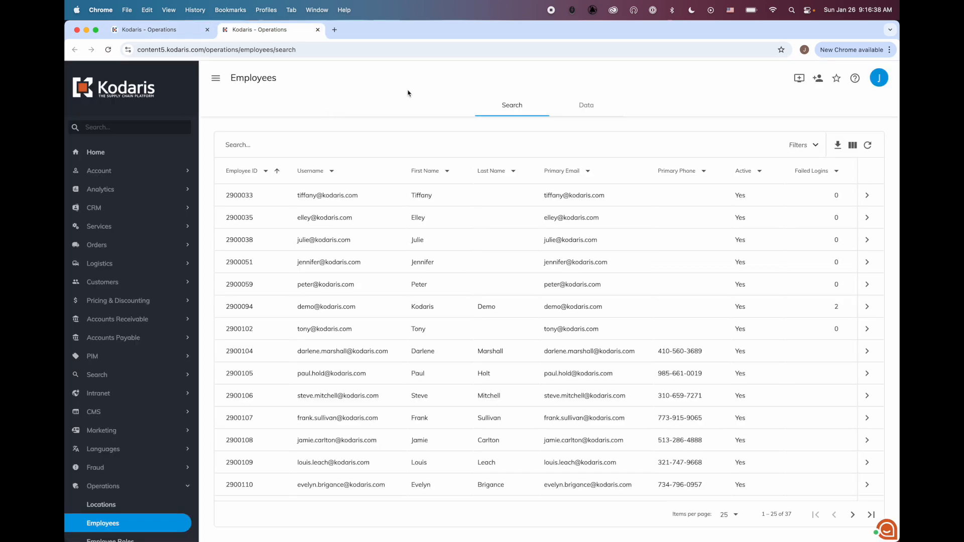
left_click(601, 104)
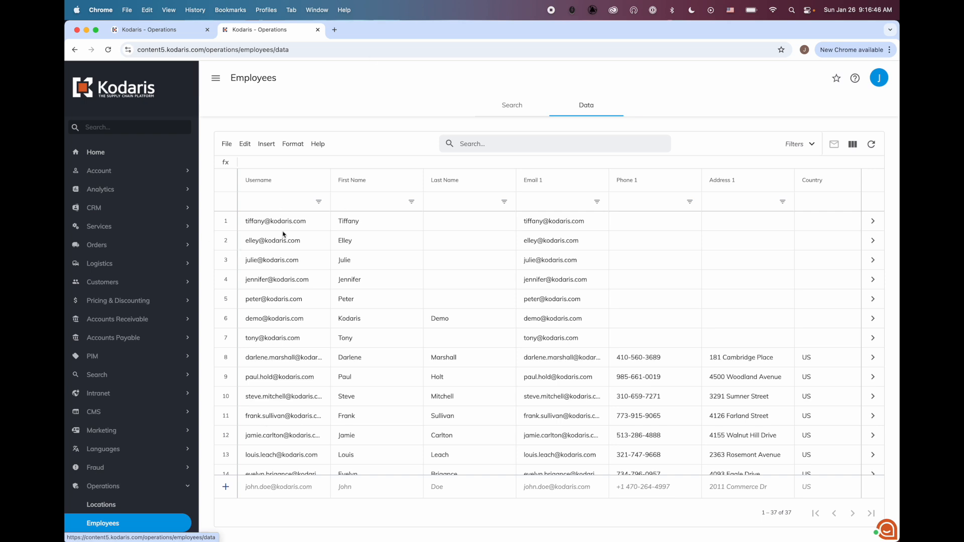
- Search the navigation for "com" and open the CRM Companies list in another browser tab
left_click(110, 126)
type("com")
left_click(116, 172, "super")
left_click(366, 31)
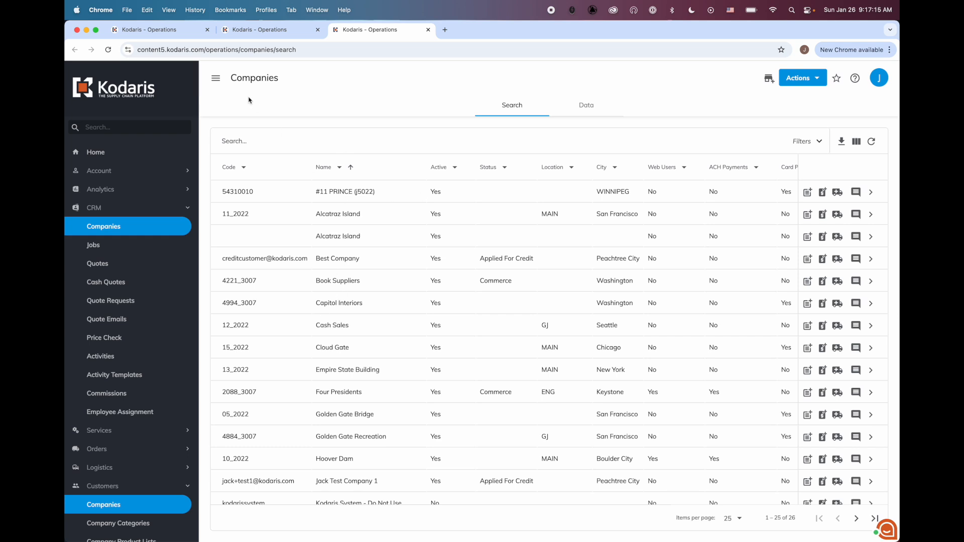
- Add the Inside Rep and Outside Rep columns to the Companies list
left_click(858, 142)
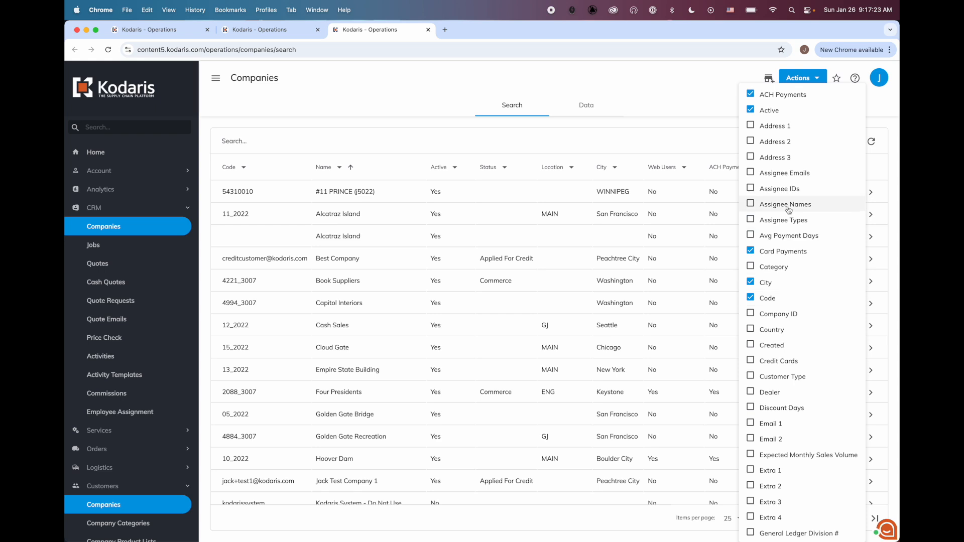
scroll(772, 295, "down", 3)
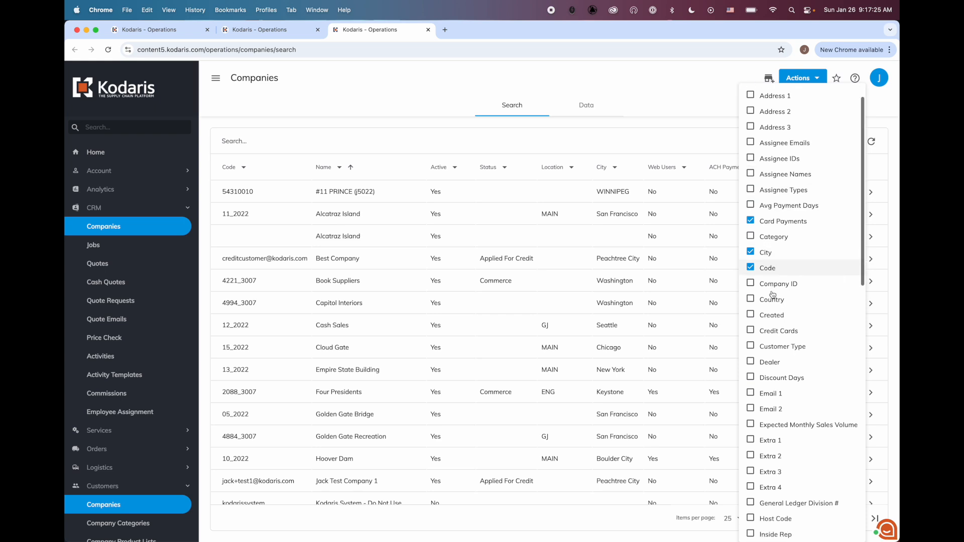
scroll(773, 295, "down", 2)
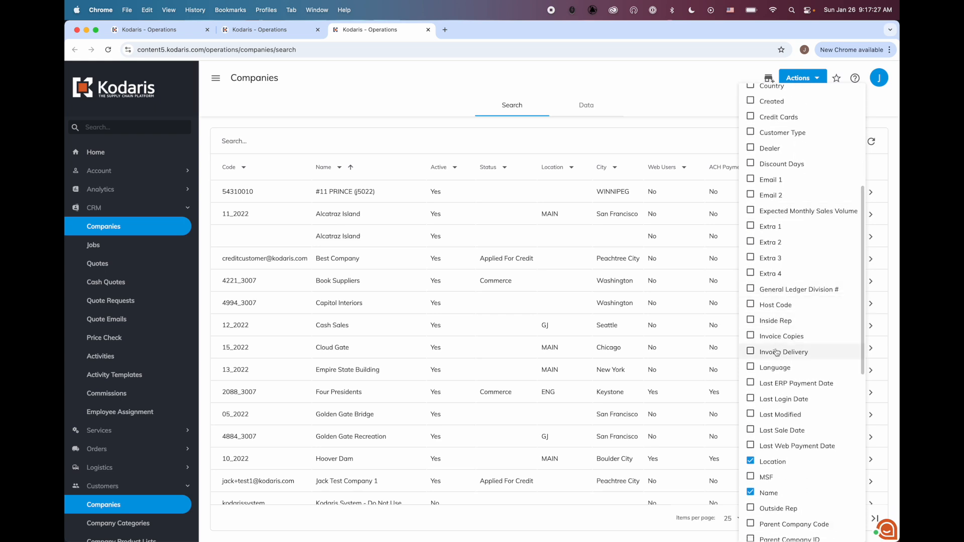
left_click(790, 321)
scroll(790, 321, "down", 2)
left_click(787, 431)
left_click(681, 393)
- Examine the rep columns in the Companies list and highlight the inside rep code of the Book Suppliers company
scroll(681, 393, "right", 5)
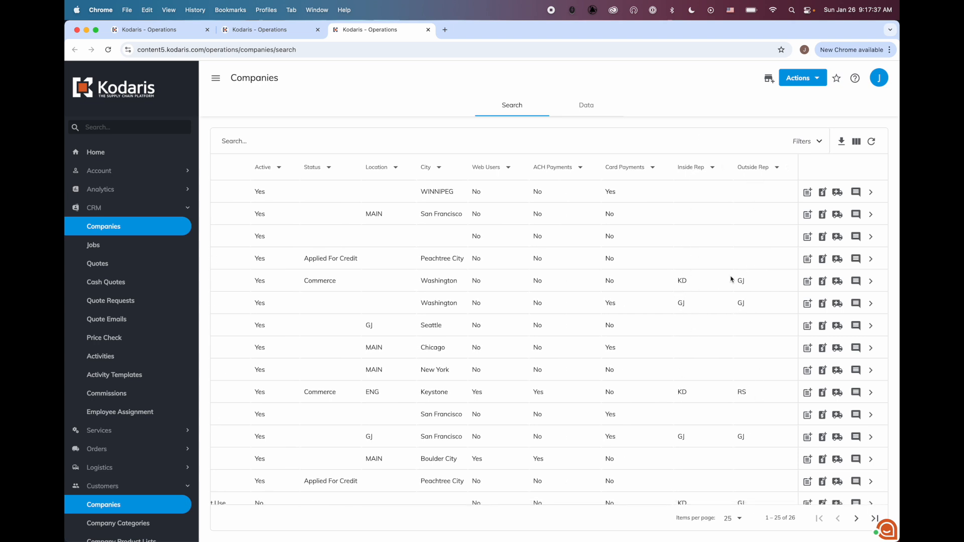
double_click(683, 281)
left_click(705, 295)
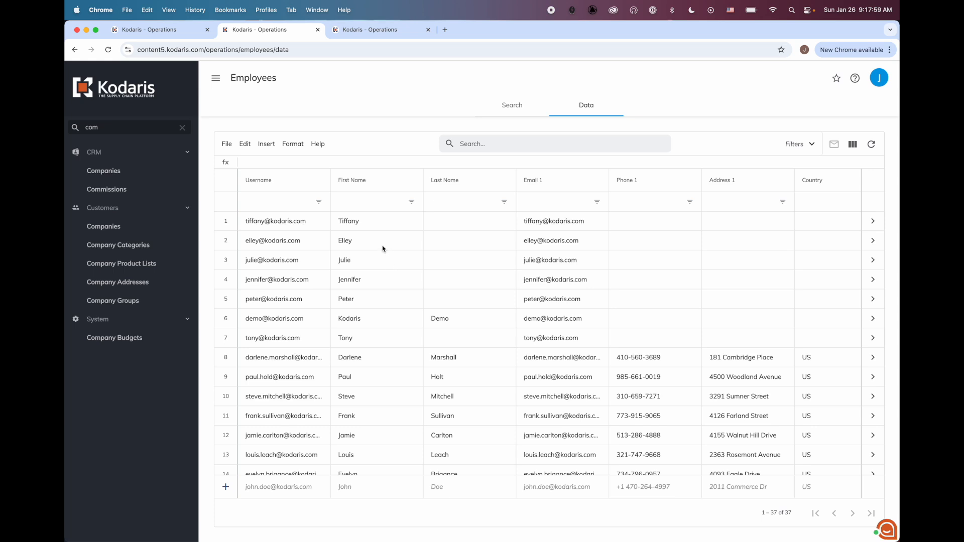
- Open the third employee's record from the Employees data and set External ID in its Authentication section to KD
left_click(316, 270)
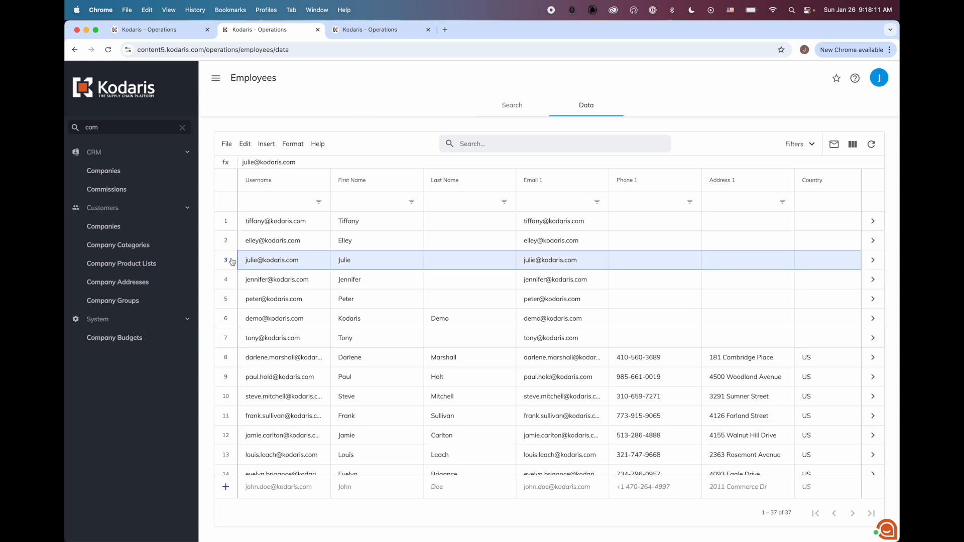
left_click(874, 261)
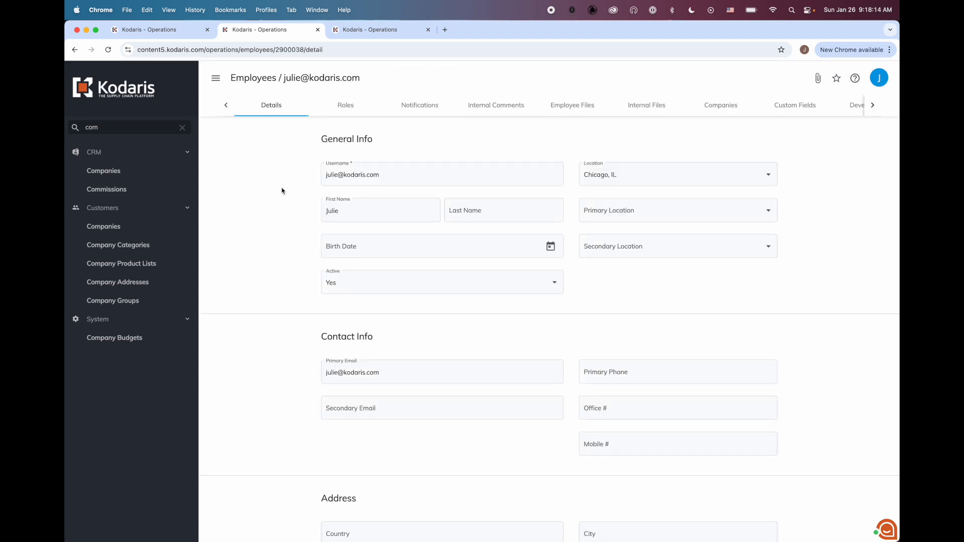
scroll(281, 191, "down", 10)
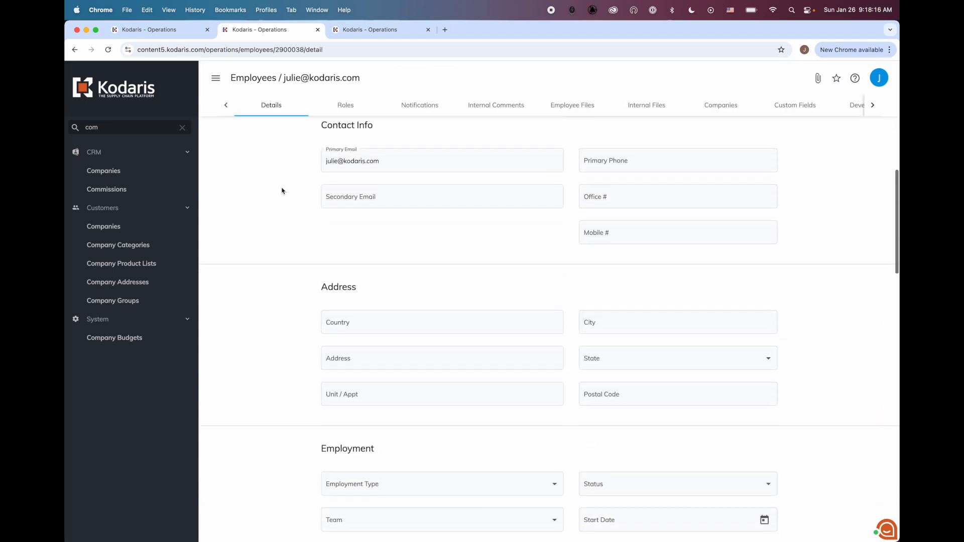
scroll(282, 190, "down", 5)
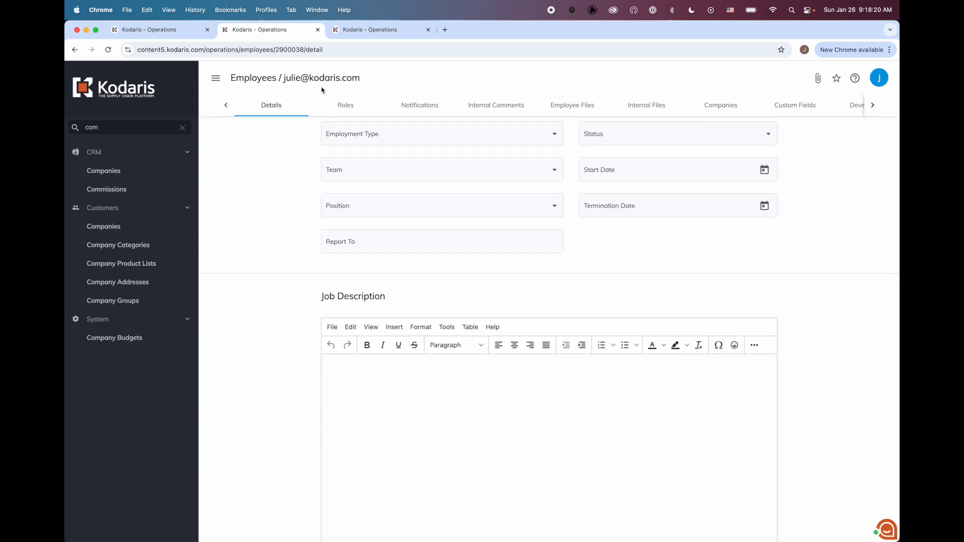
scroll(294, 197, "down", 2)
scroll(294, 197, "down", 10)
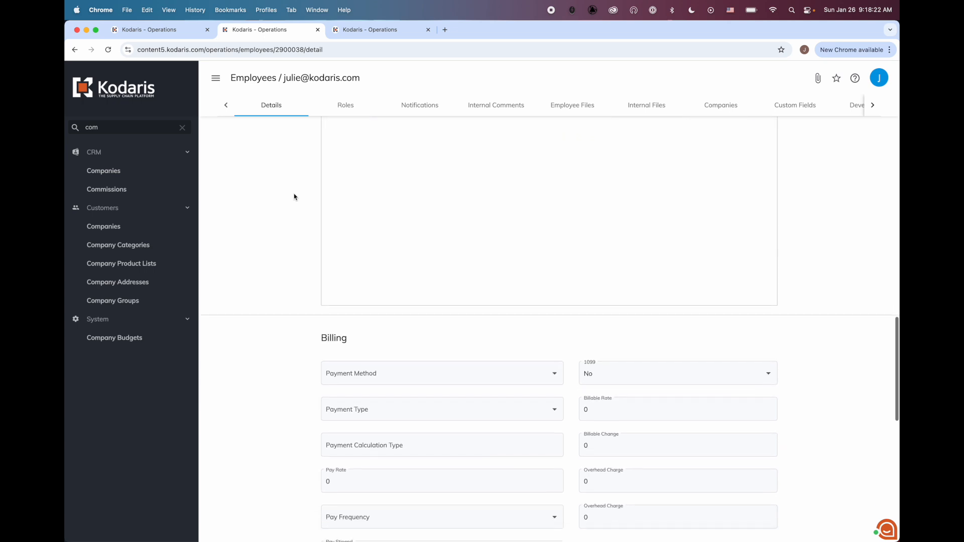
scroll(294, 197, "down", 6)
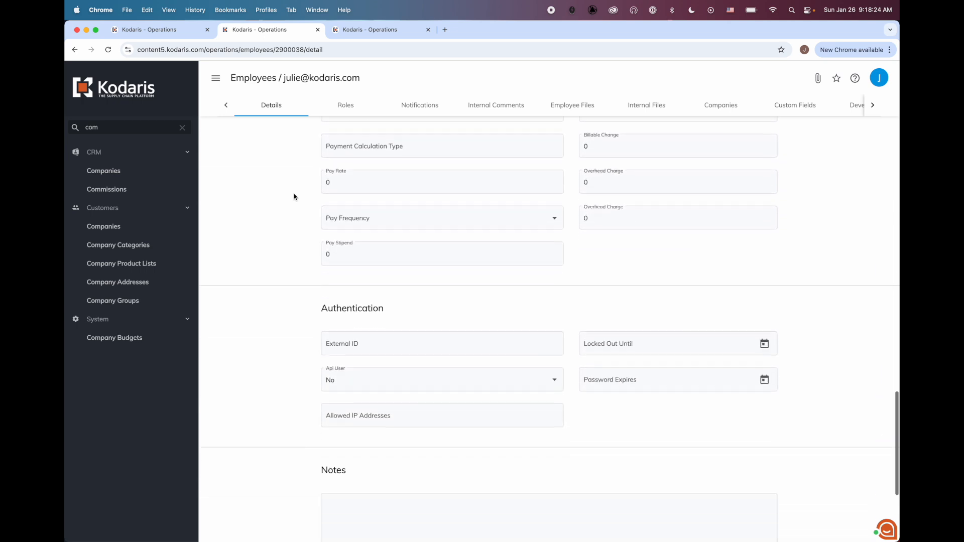
left_click(355, 323)
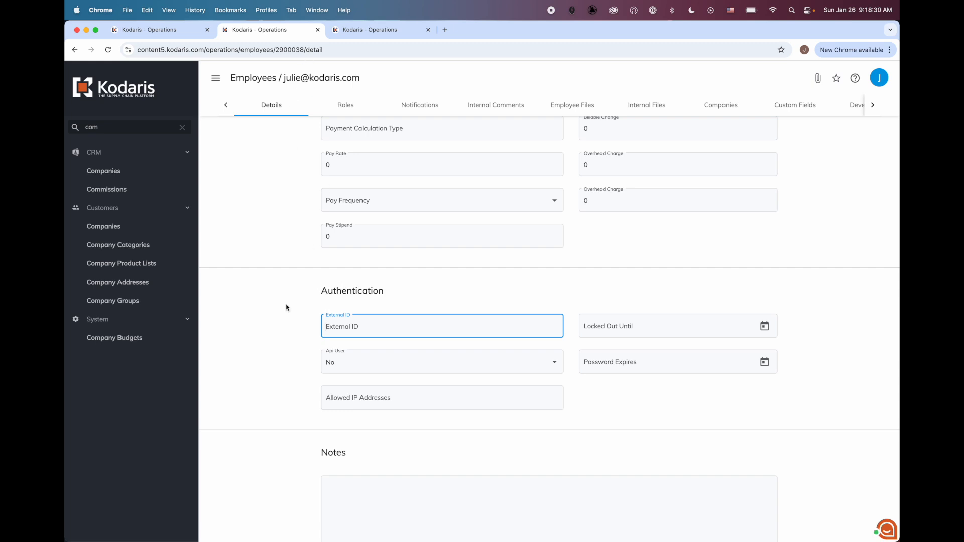
type("KD")
left_click(313, 331)
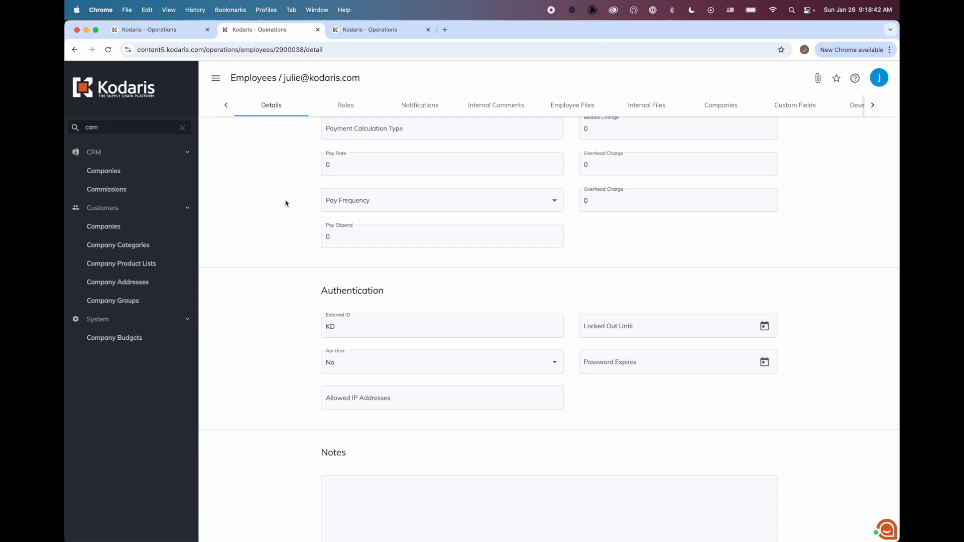
scroll(286, 204, "up", 1)
left_click_drag(361, 346, 324, 346)
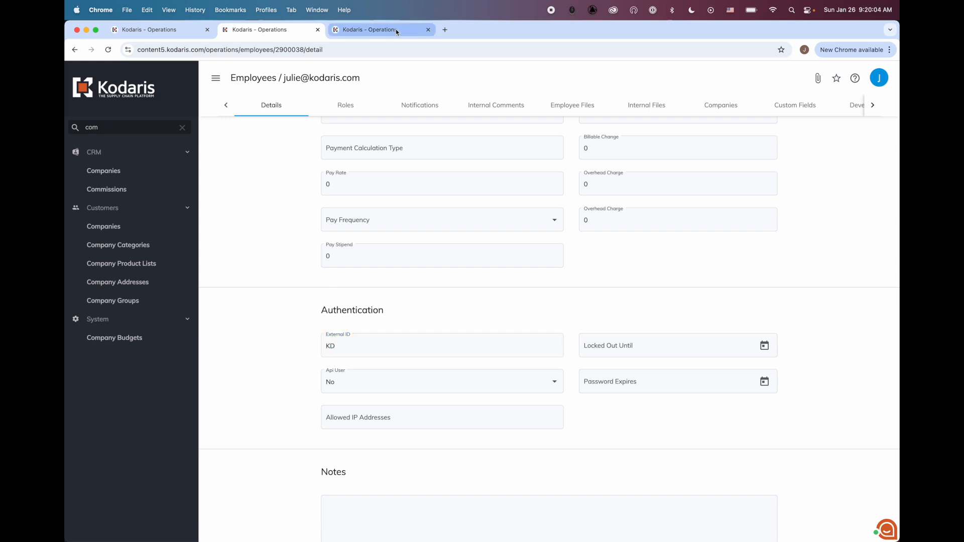
- Compare the KD outside rep code in the Companies list with the External ID in the employee's Authentication section
left_click(396, 29)
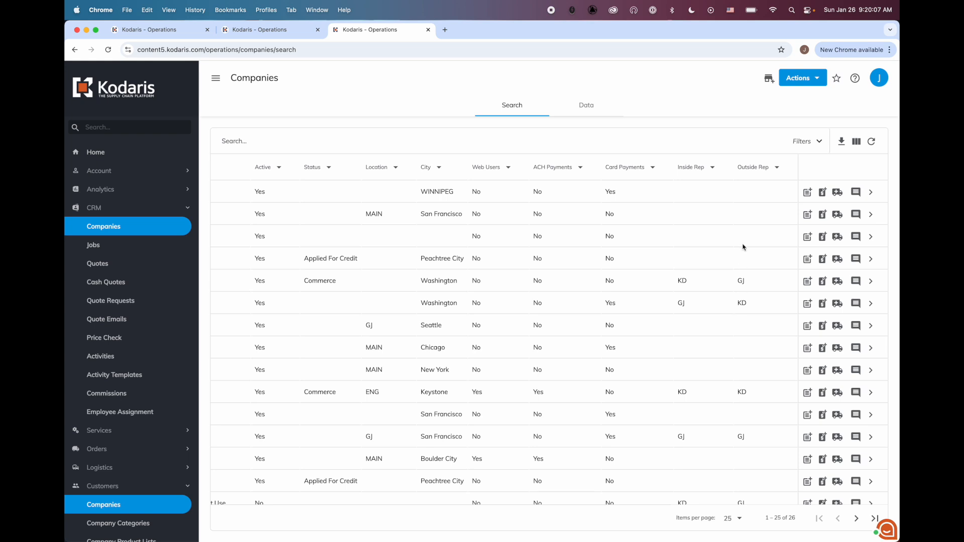
left_click_drag(752, 307, 735, 307)
left_click(273, 32)
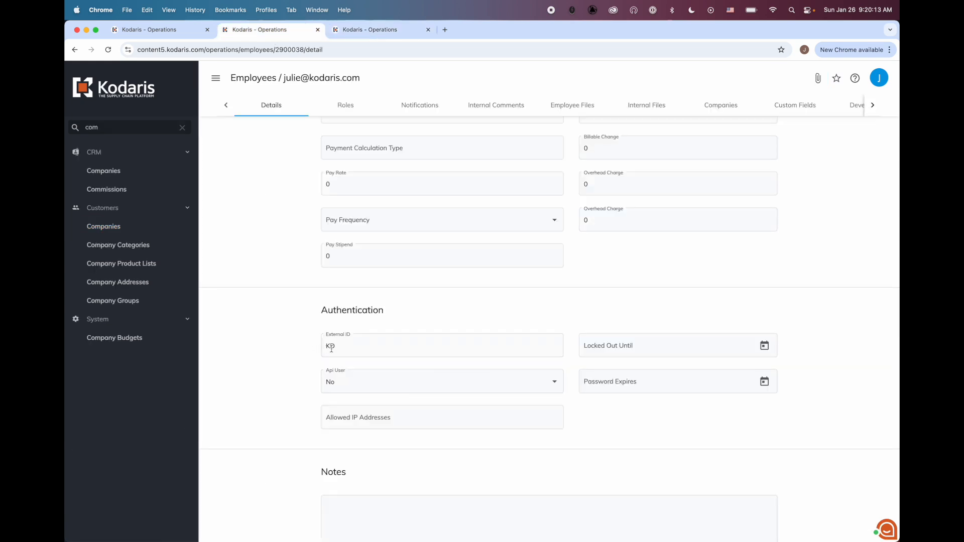
left_click_drag(352, 346, 317, 350)
left_click(344, 329)
scroll(304, 362, "up", 15)
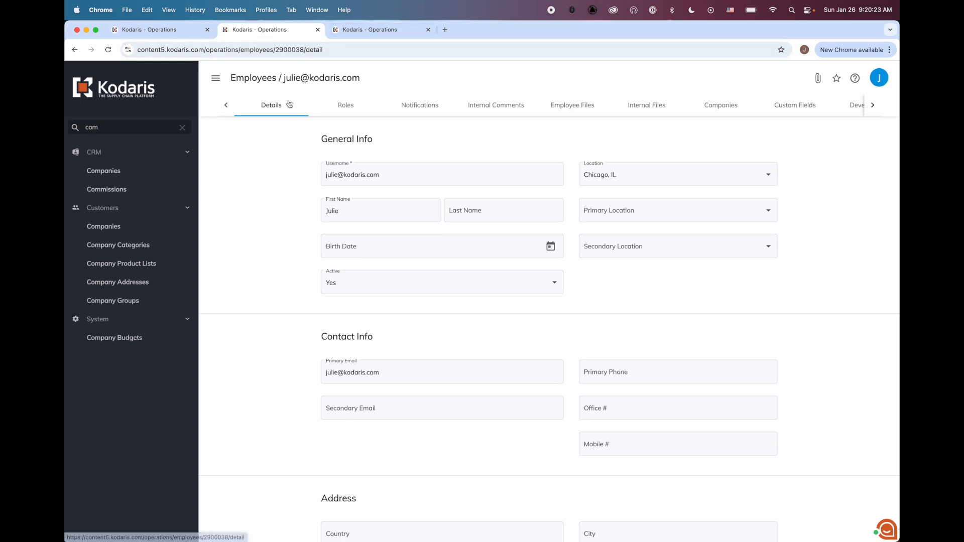
key("ctrl+Tab")
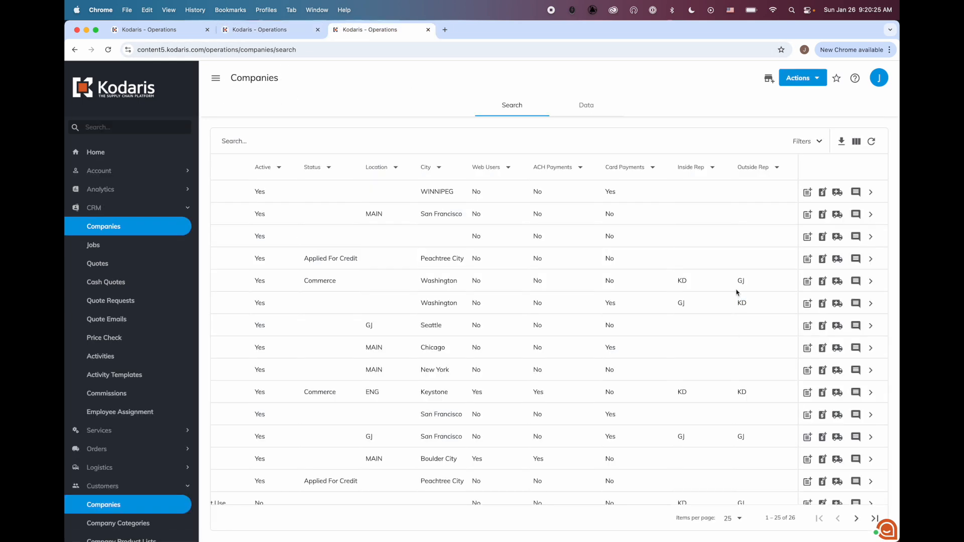
left_click(270, 30)
scroll(312, 308, "down", 5)
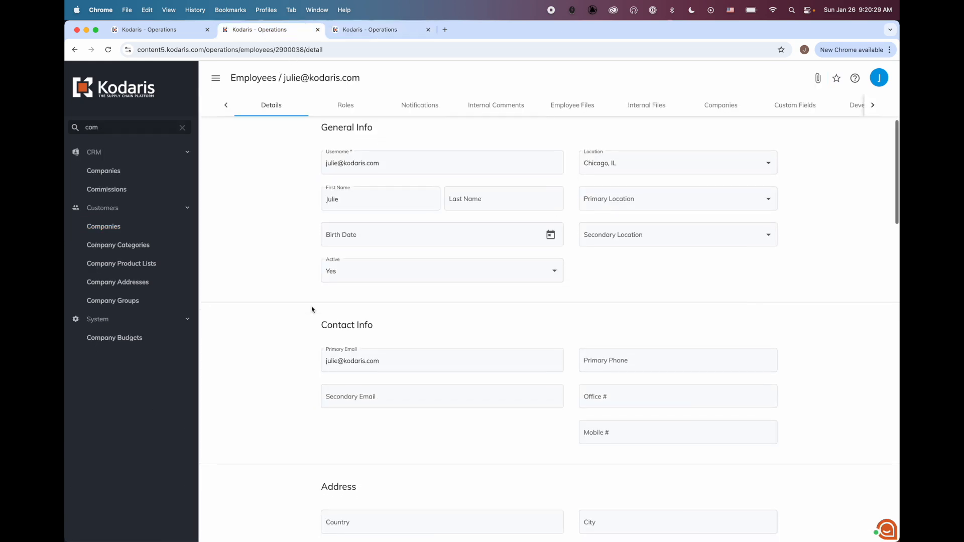
scroll(311, 309, "down", 15)
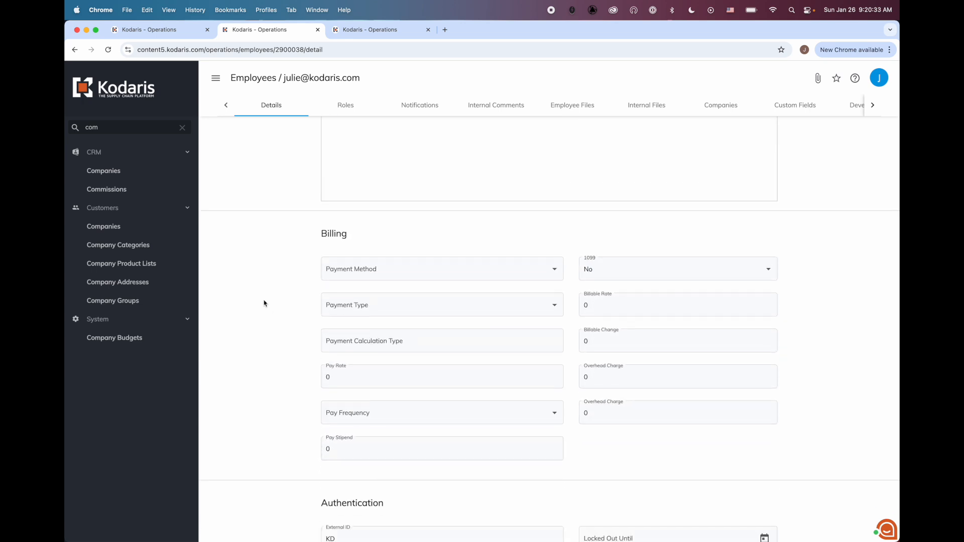
scroll(265, 304, "down", 8)
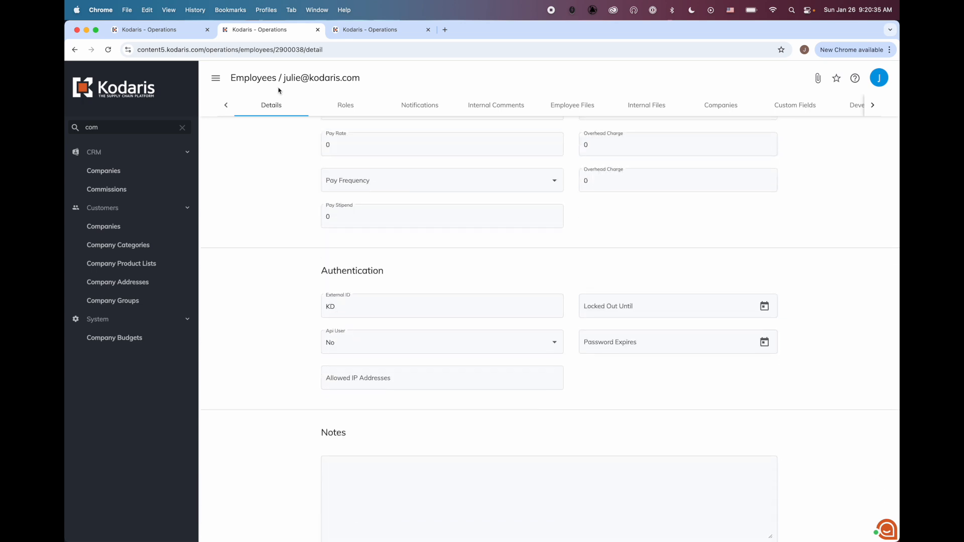
- Return to the Employees data grid and add the External ID column to it
left_click(257, 78)
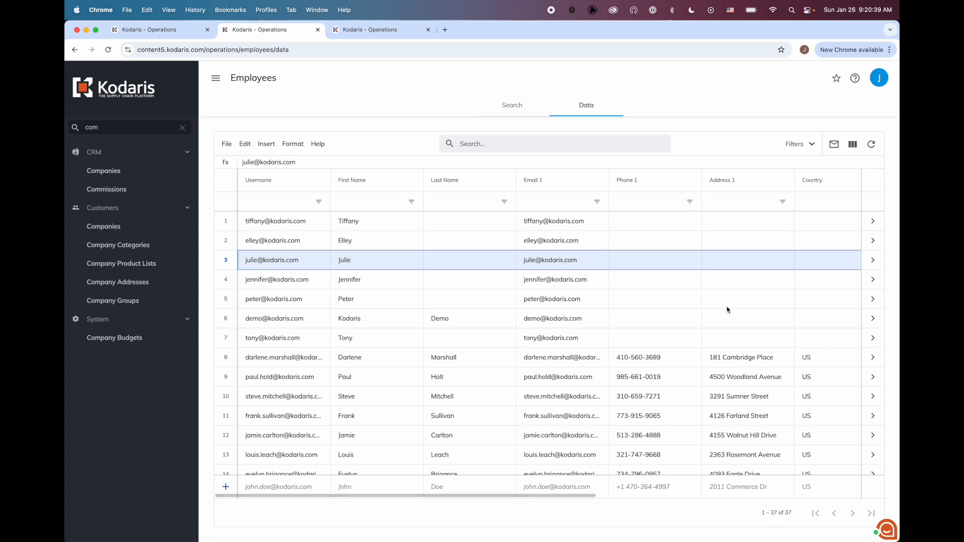
scroll(727, 310, "right", 2)
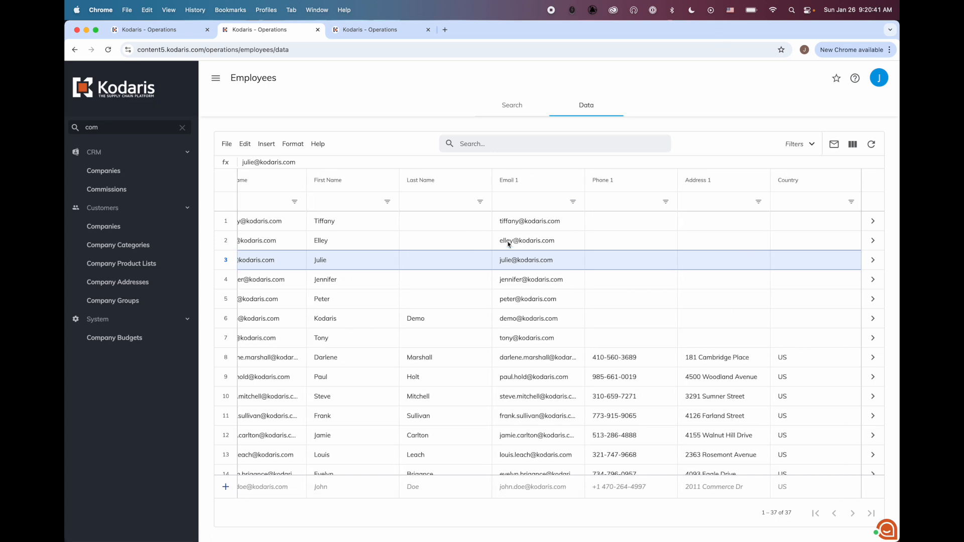
scroll(508, 243, "left", 2)
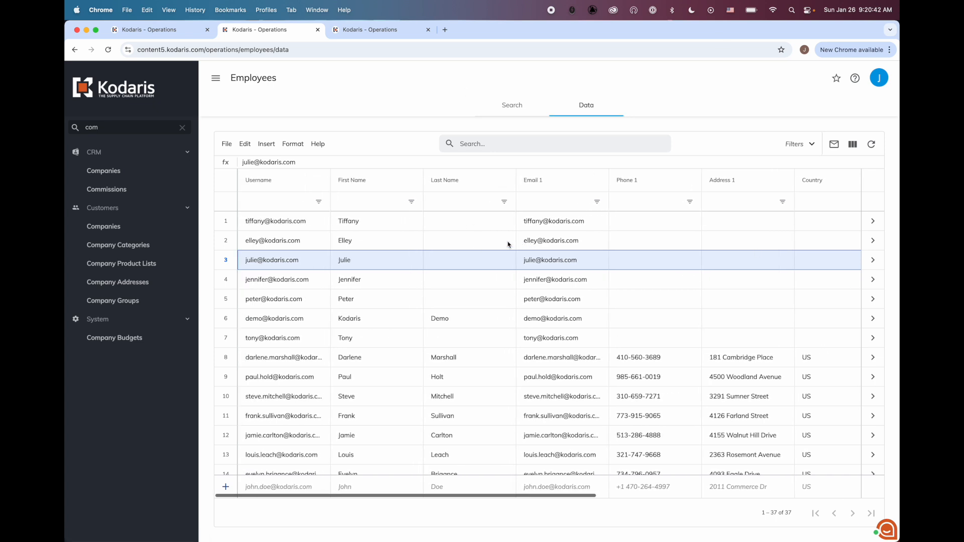
left_click(853, 144)
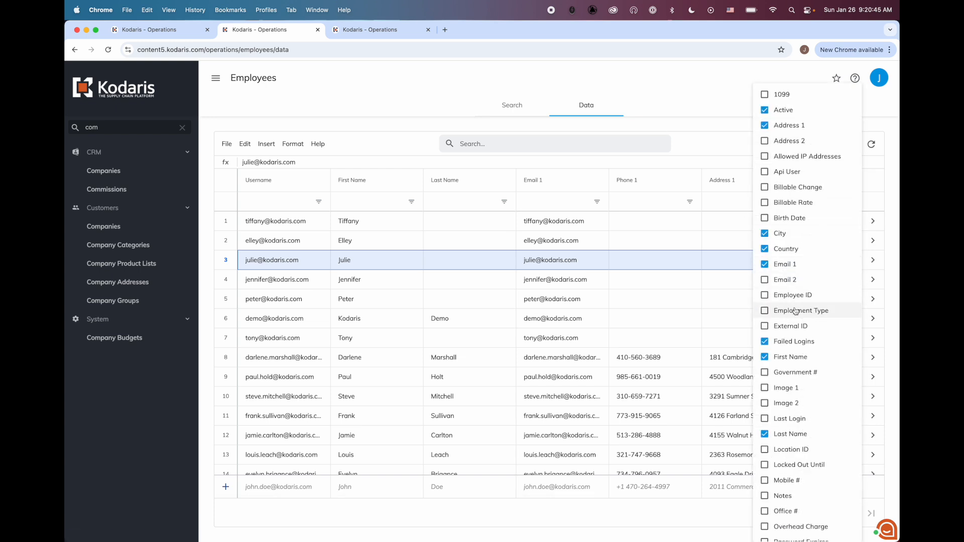
left_click(740, 315)
scroll(681, 310, "right", 10)
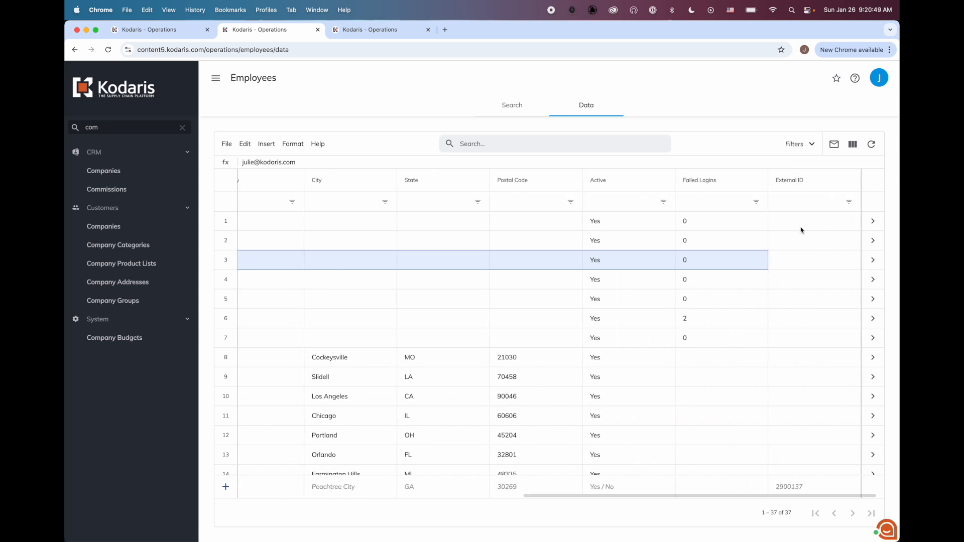
double_click(813, 280)
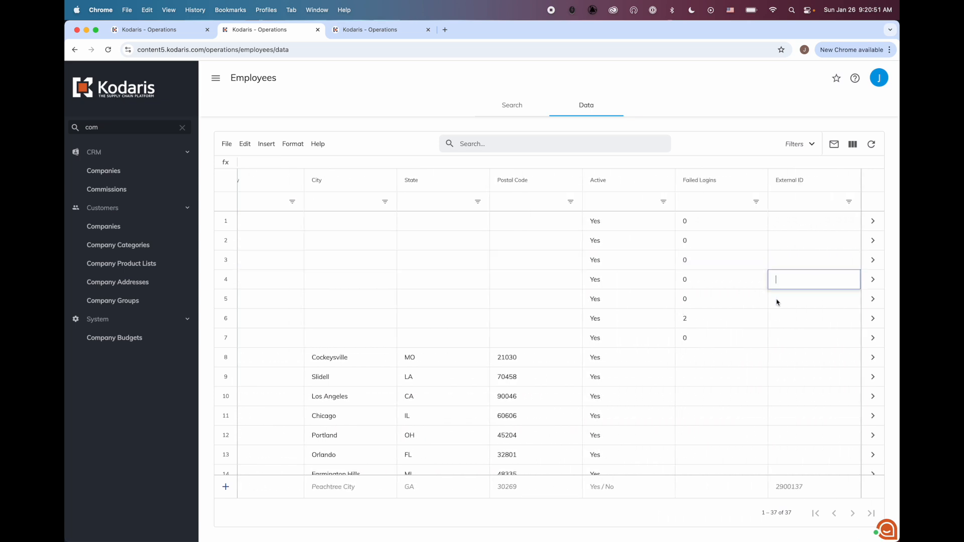
left_click(794, 332)
- Set the External ID of the employee in row 25 to GJ directly in the data grid
scroll(794, 332, "left", 10)
scroll(416, 349, "down", 5)
scroll(415, 349, "down", 3)
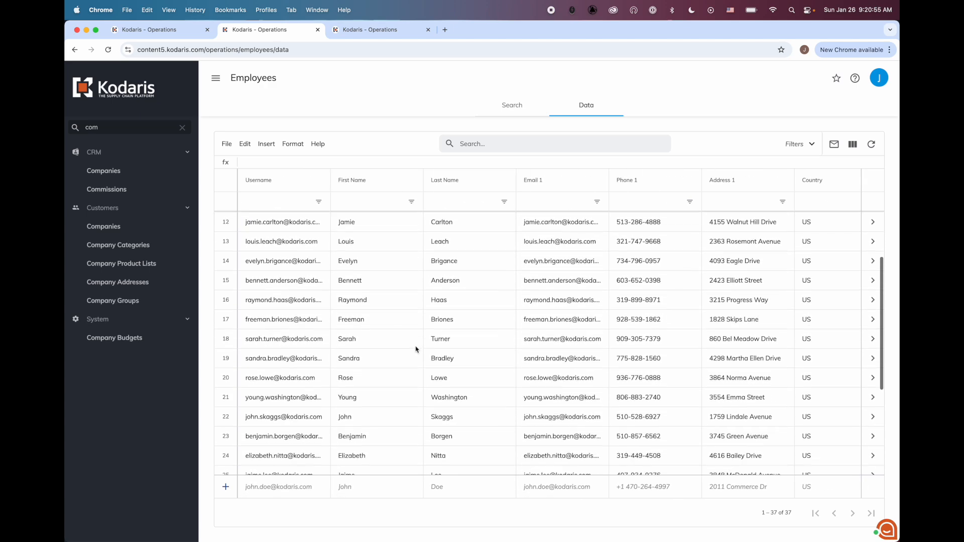
scroll(294, 342, "down", 2)
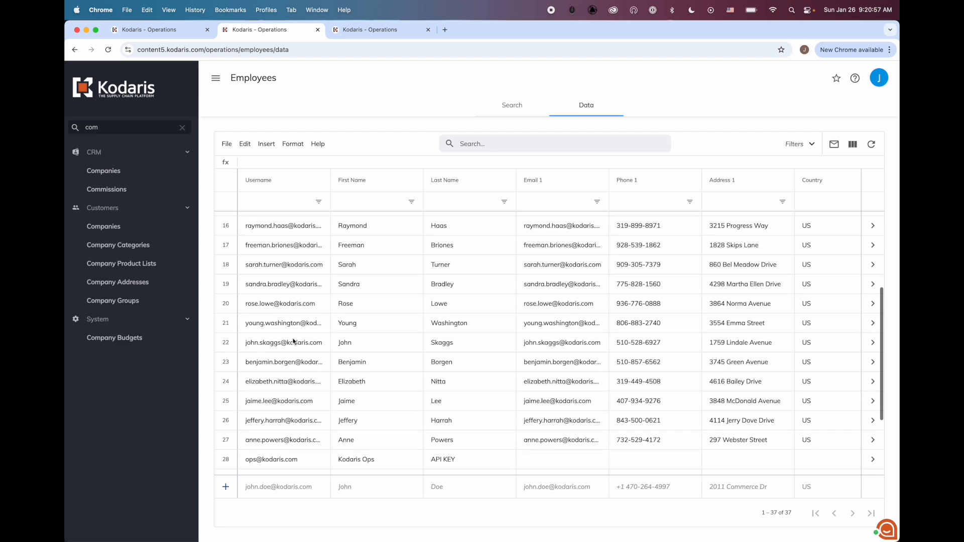
left_click(224, 400)
scroll(487, 399, "right", 5)
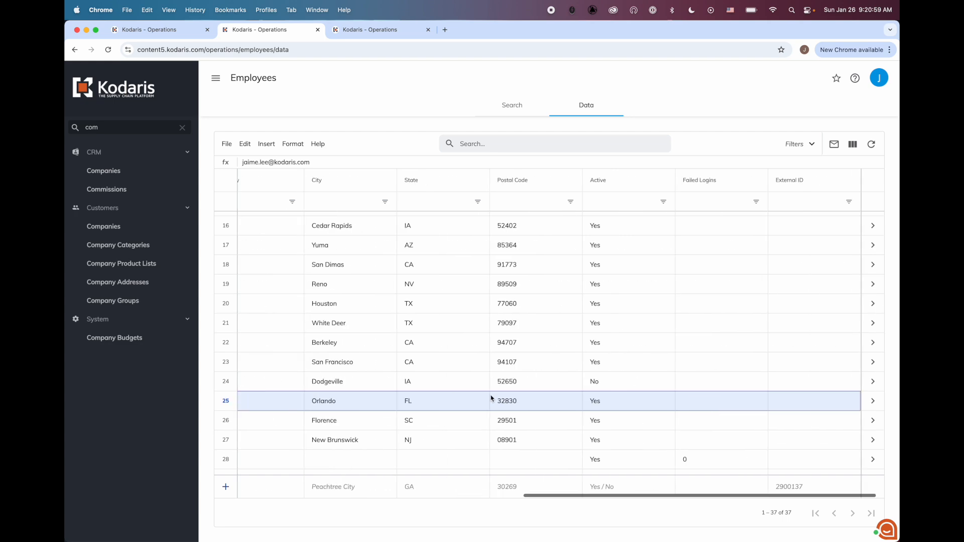
double_click(823, 398)
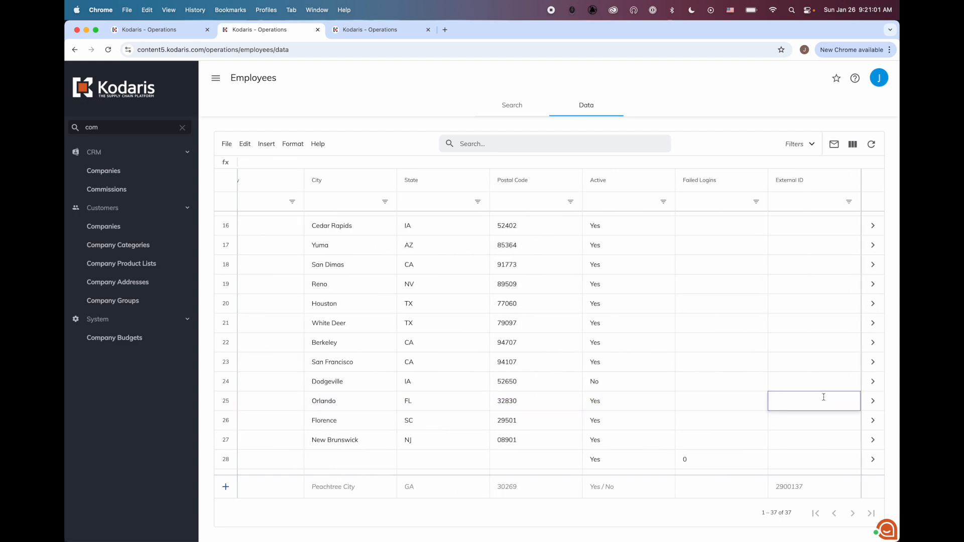
type("GJ")
key("Return")
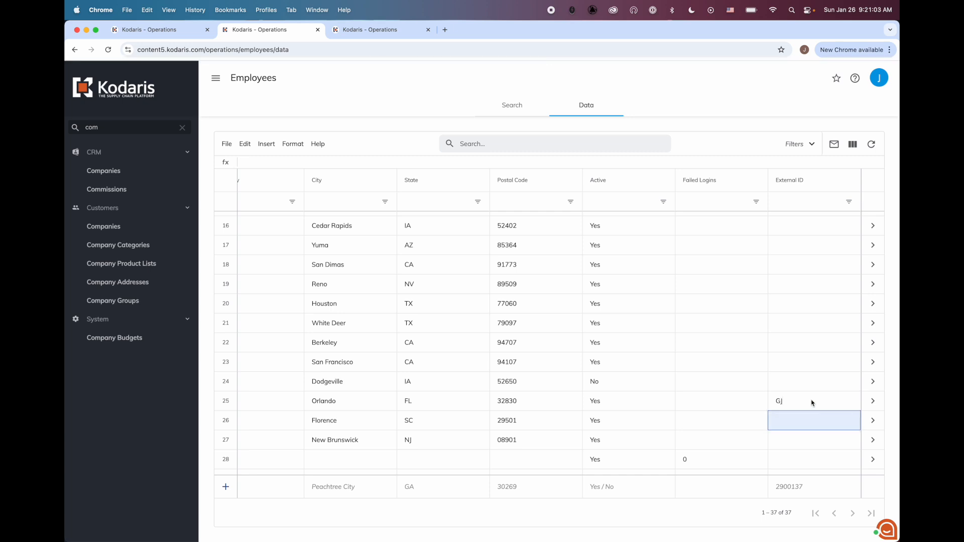
left_click(798, 401)
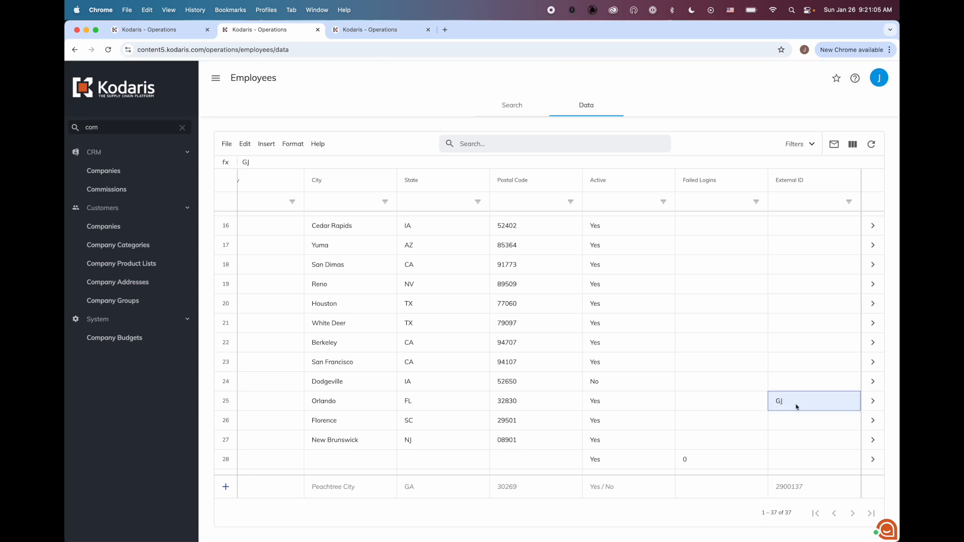
- Highlight the External ID cells of rows 26 to 34 as candidates for direct entry
scroll(776, 401, "down", 5)
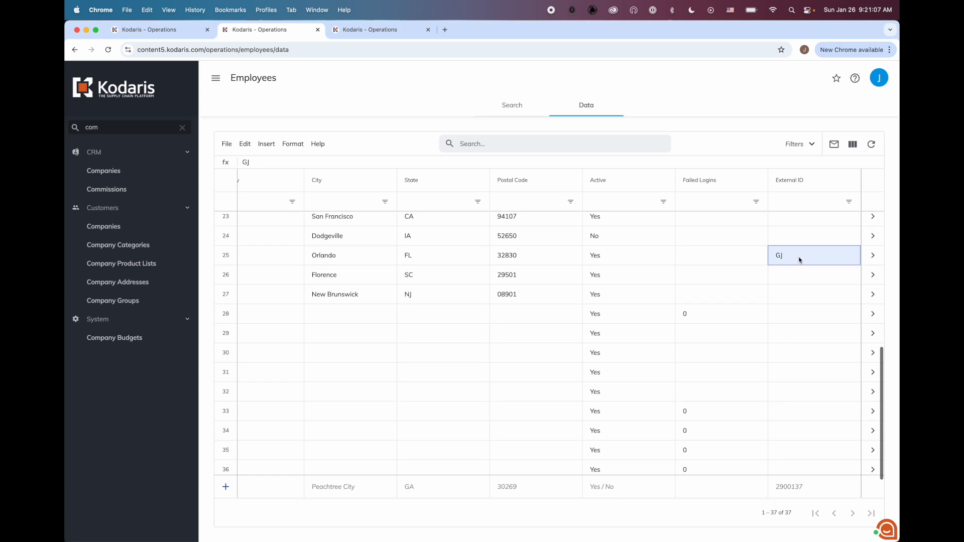
left_click_drag(797, 276, 811, 433)
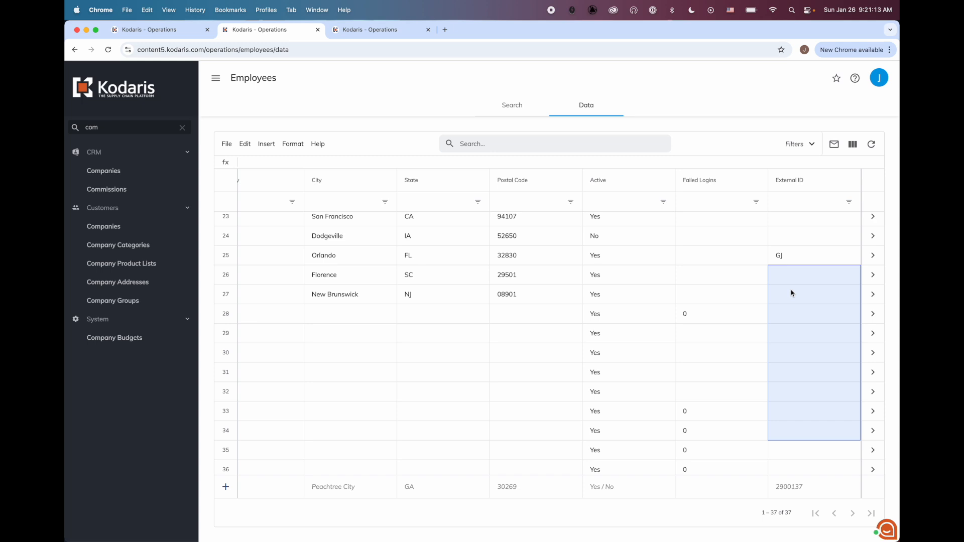
left_click(802, 271)
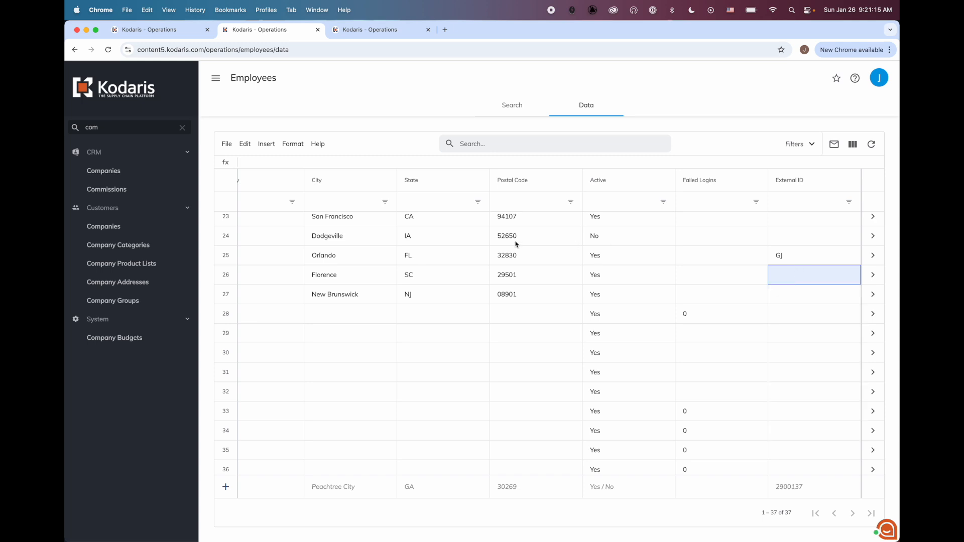
- Review the import options for the employee data and highlight the whole External ID column
scroll(290, 199, "left", 10)
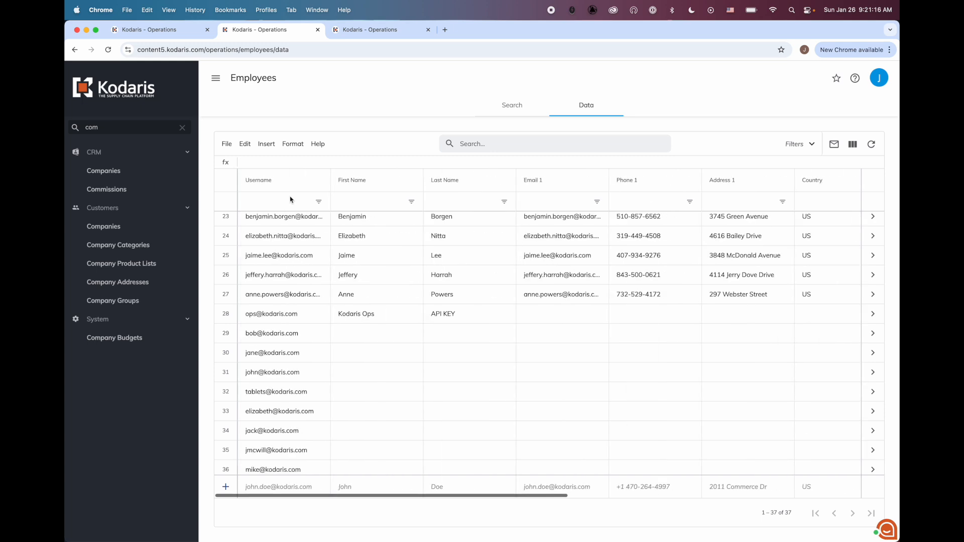
left_click(222, 145)
mouse_move(252, 193)
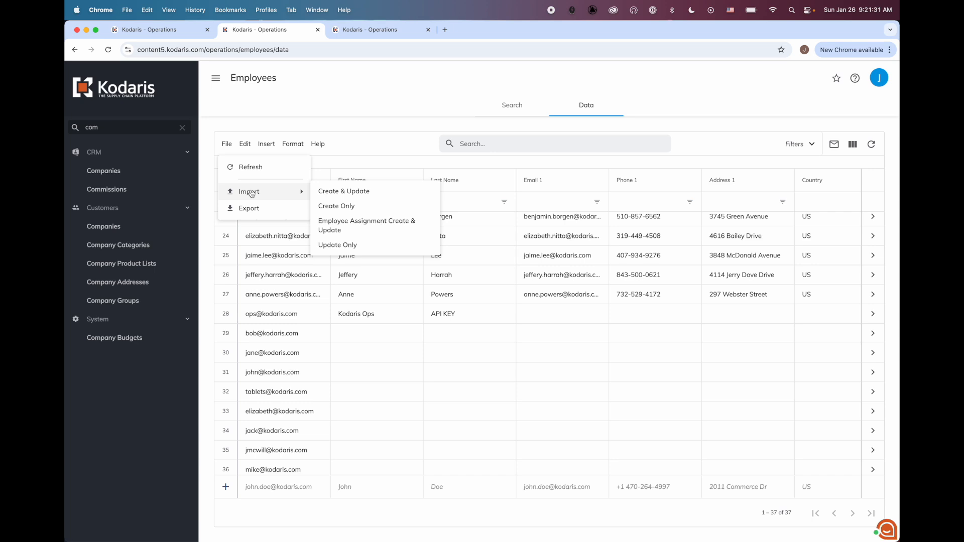
left_click(626, 236)
scroll(626, 237, "right", 6)
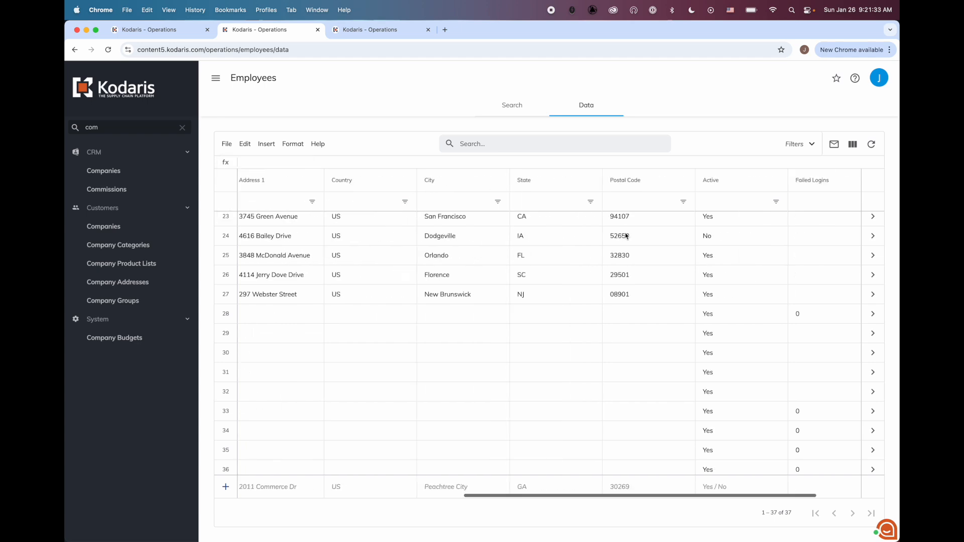
scroll(626, 236, "right", 5)
left_click(793, 181)
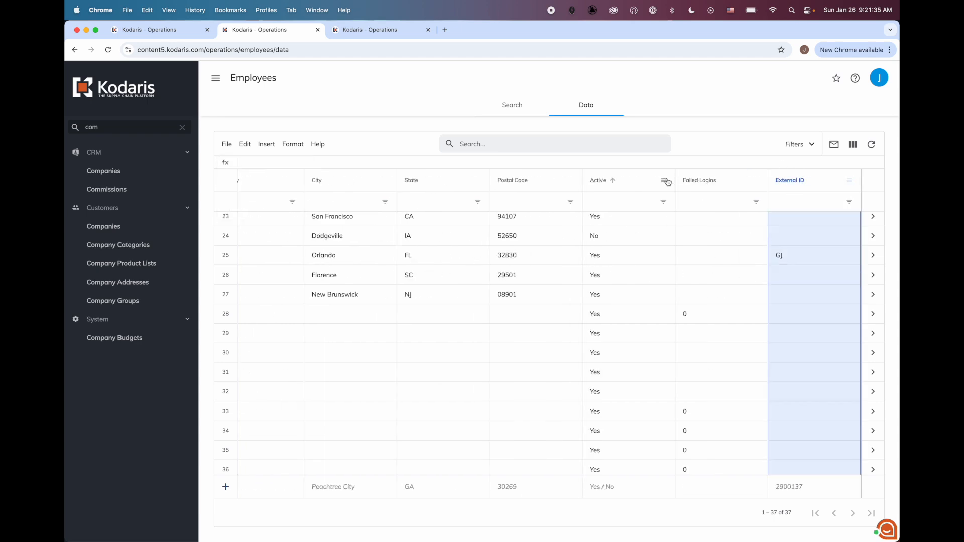
scroll(415, 244, "left", 11)
left_click(225, 144)
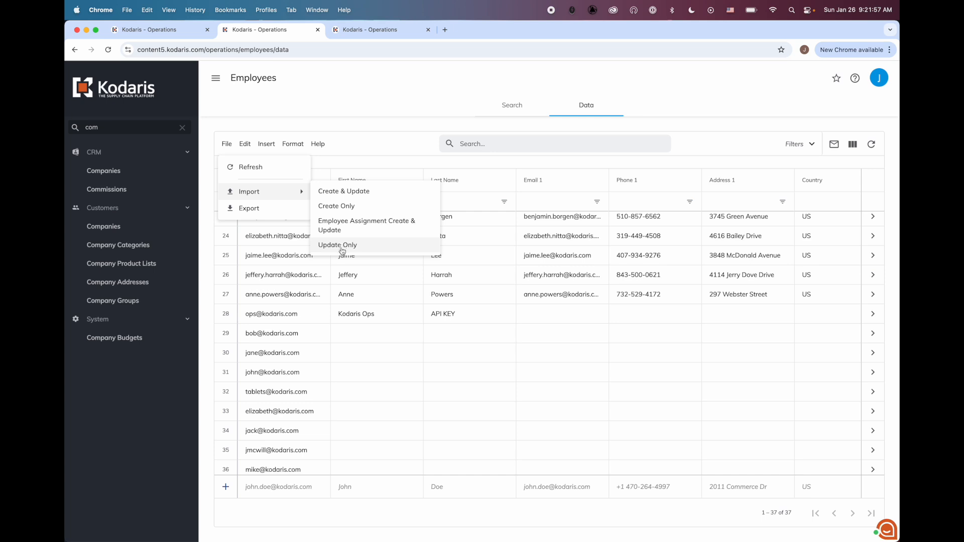
left_click(332, 290)
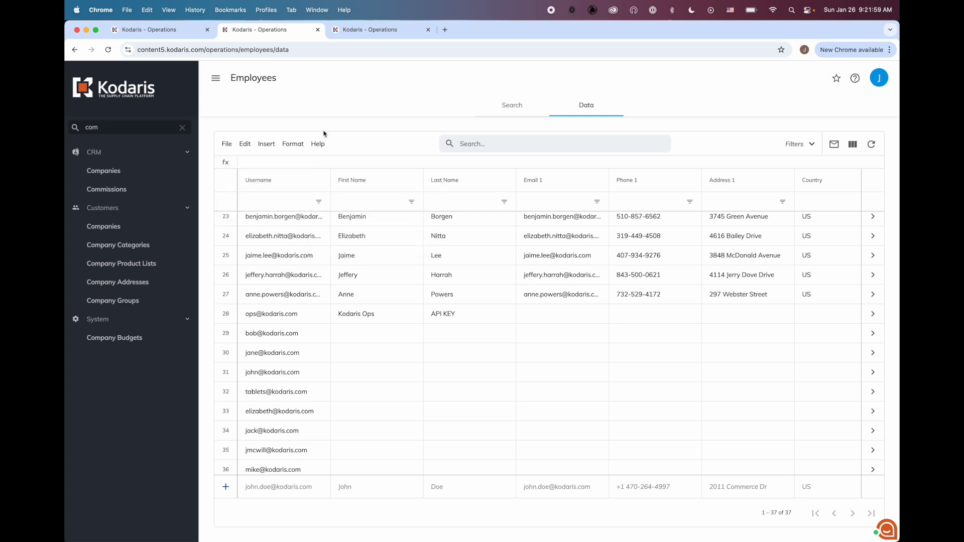
- Check the External ID entries of the employees in rows 3 and 25 of the data grid
scroll(340, 251, "right", 10)
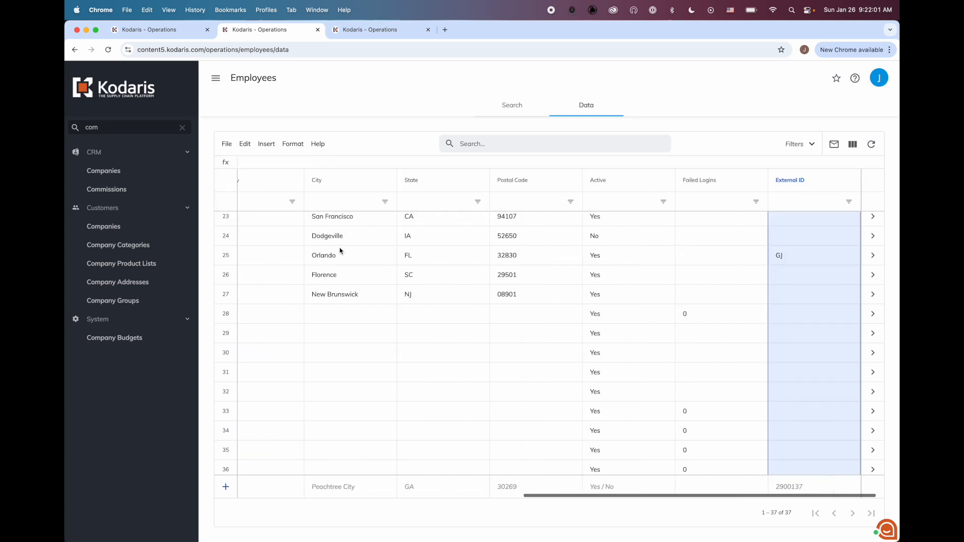
scroll(549, 292, "up", 10)
left_click(798, 261)
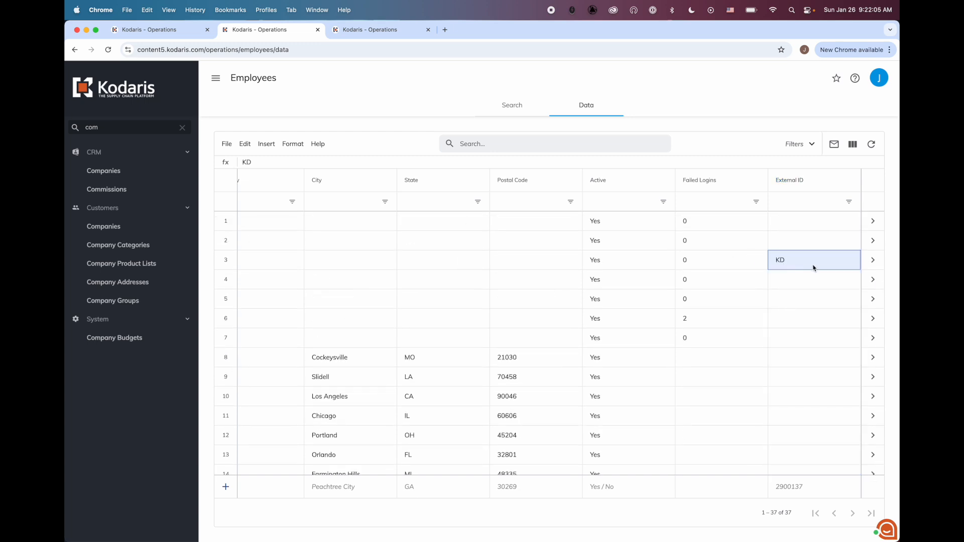
scroll(813, 268, "down", 8)
left_click(793, 355)
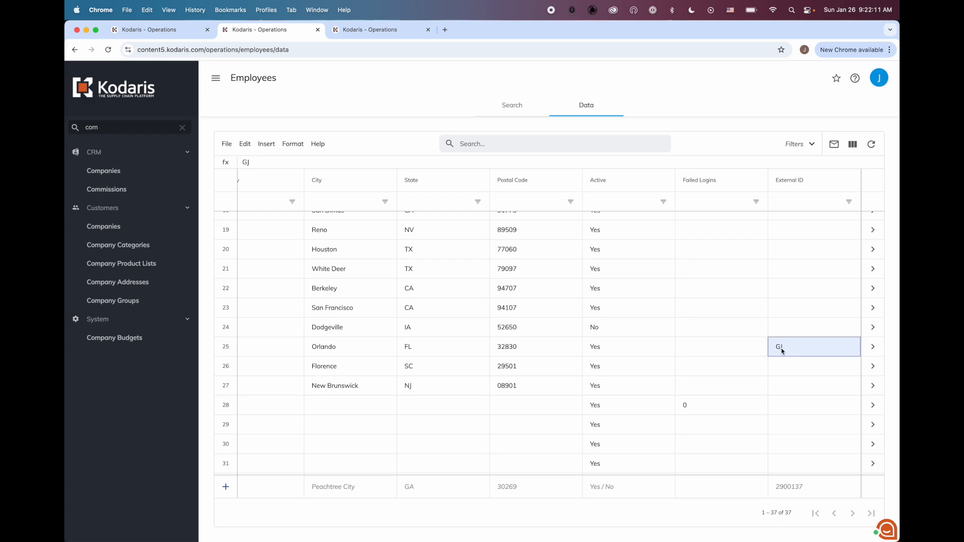
scroll(782, 351, "left", 5)
scroll(781, 351, "up", 8)
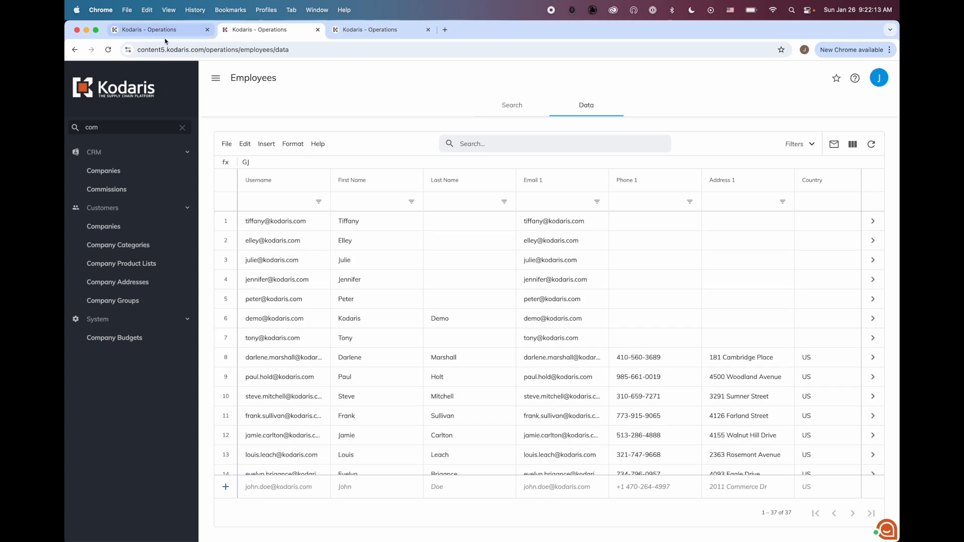
- Set Auto-Assign Employees to Companies to Yes in the Employee Assignment settings
left_click(162, 32)
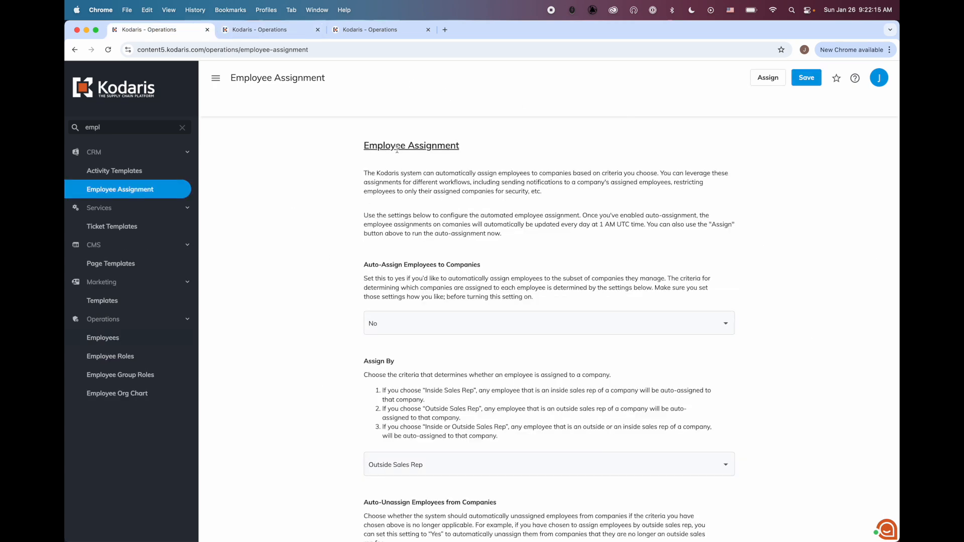
left_click(380, 326)
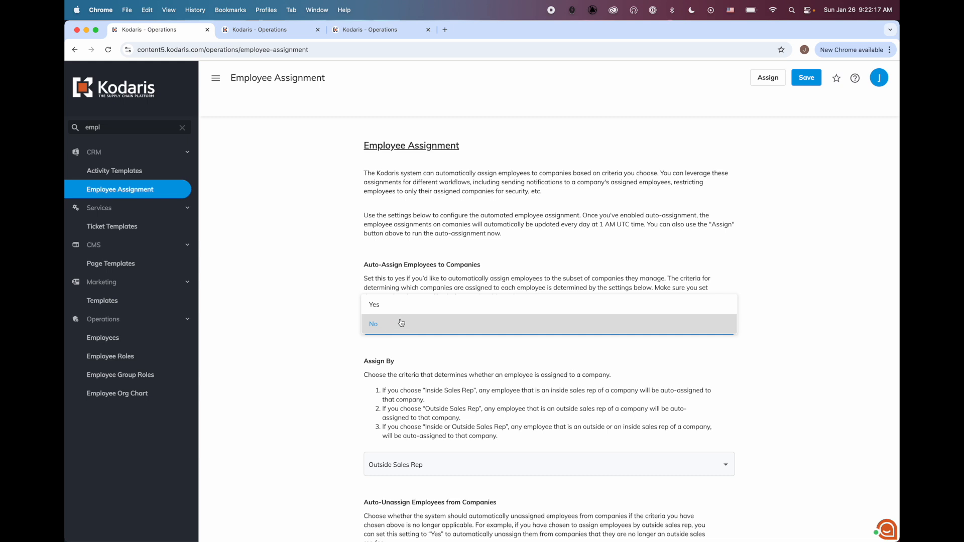
left_click(373, 305)
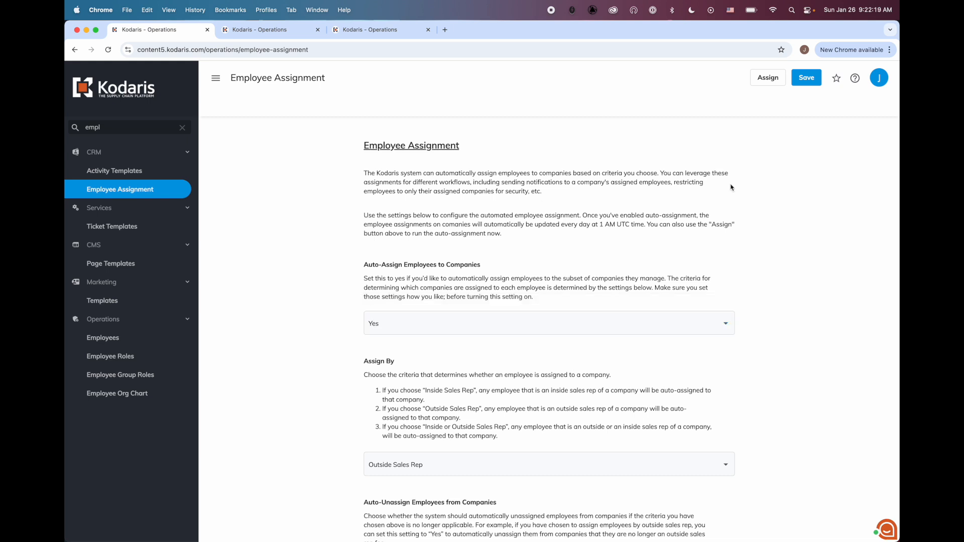
- Save the Employee Assignment settings and run the automatic assignment of all employees to companies immediately
left_click(807, 78)
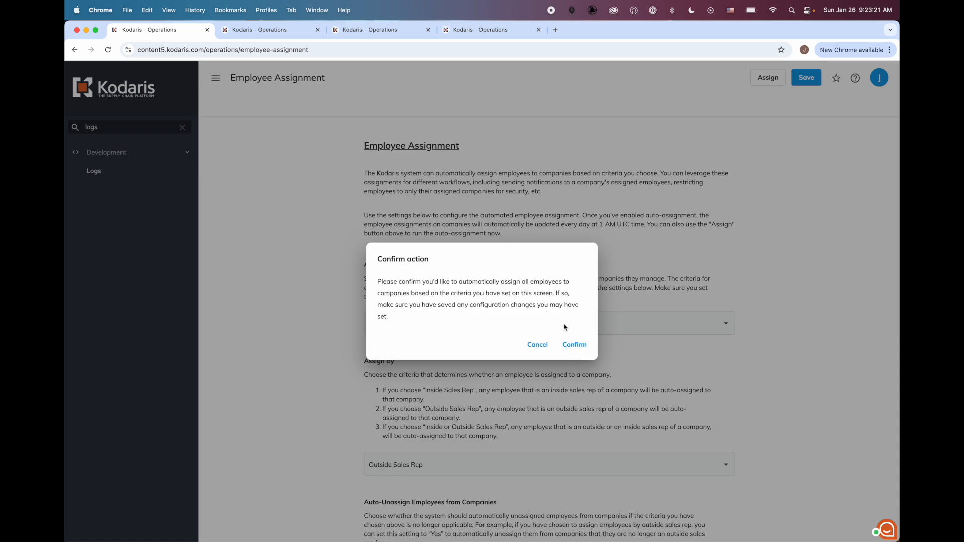
left_click(575, 345)
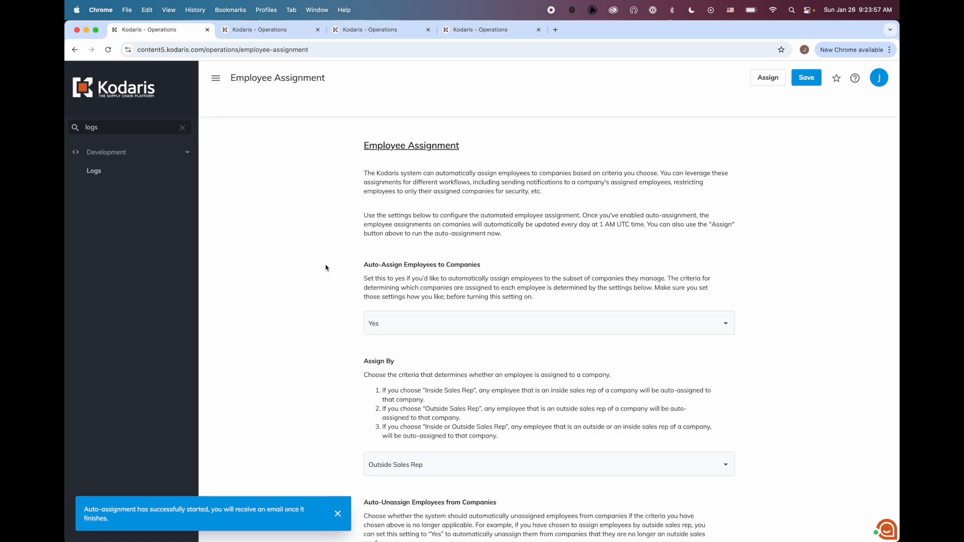
- Check the Outside Rep code of Capitol Interiors in the company list and open its details to examine the assignees
left_click(366, 31)
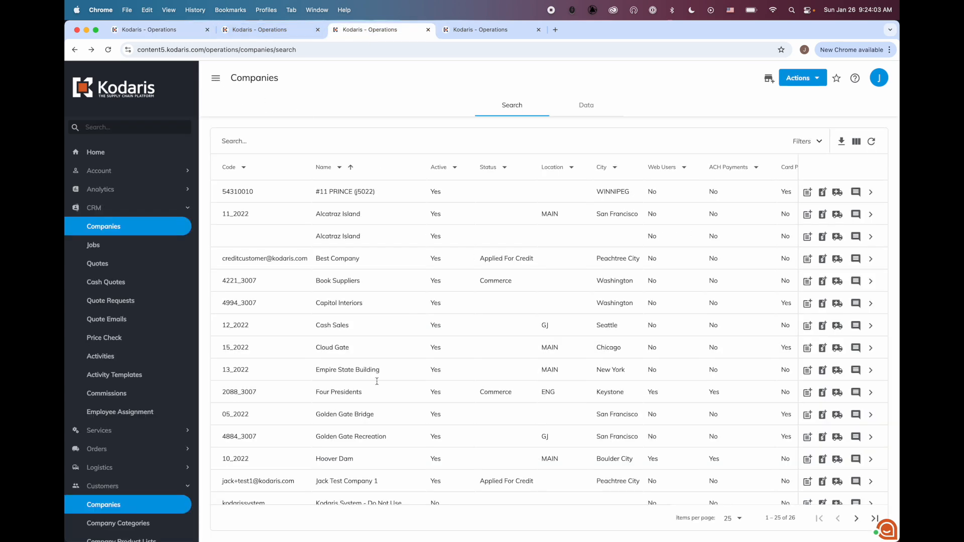
scroll(359, 363, "right", 5)
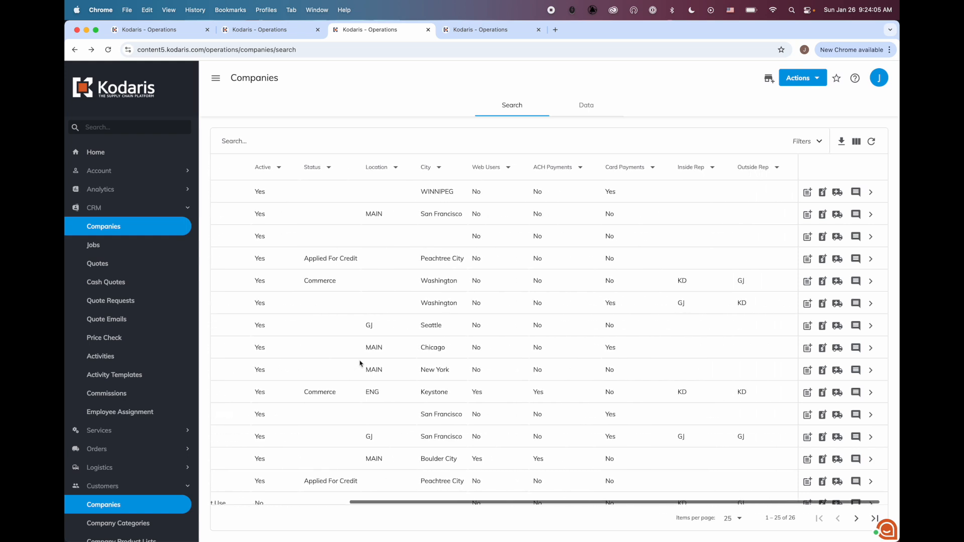
left_click_drag(748, 309, 726, 308)
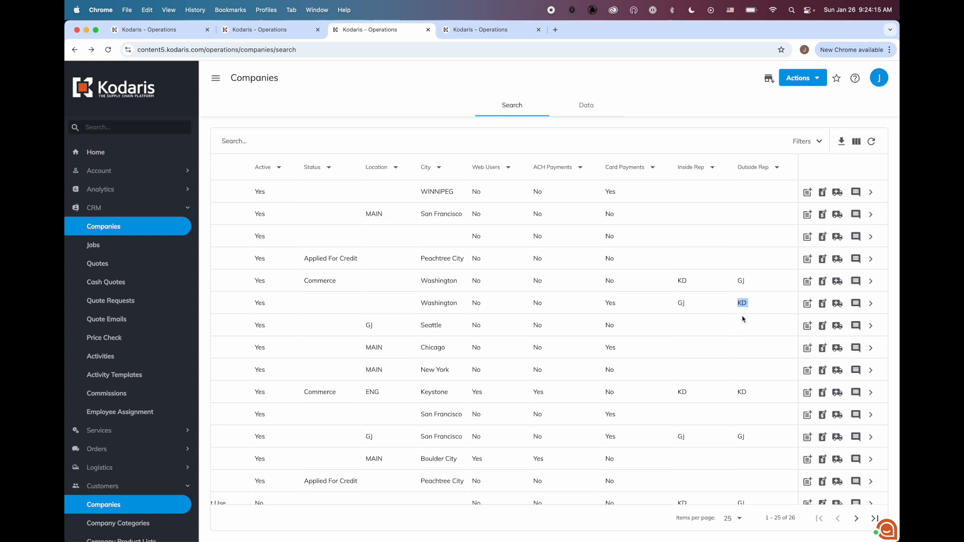
left_click(872, 305)
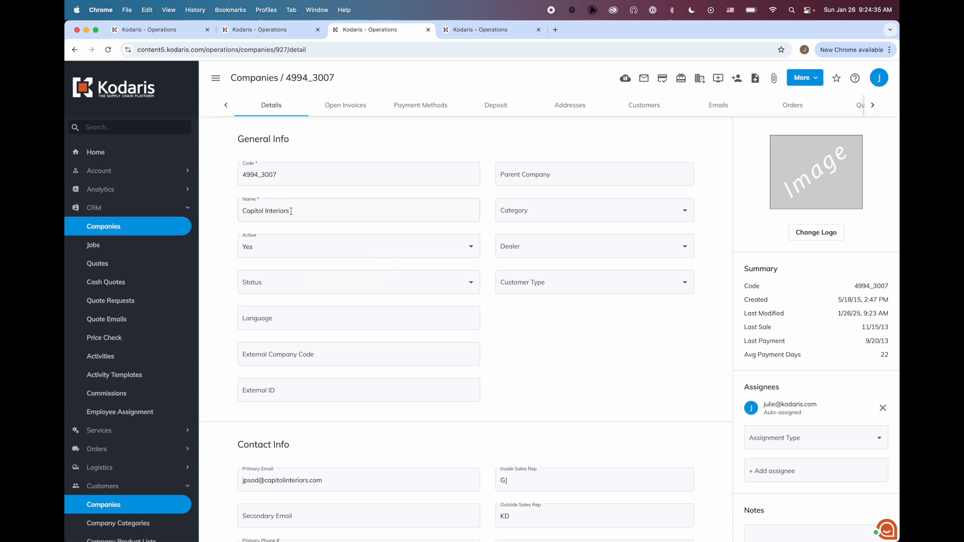
left_click(266, 30)
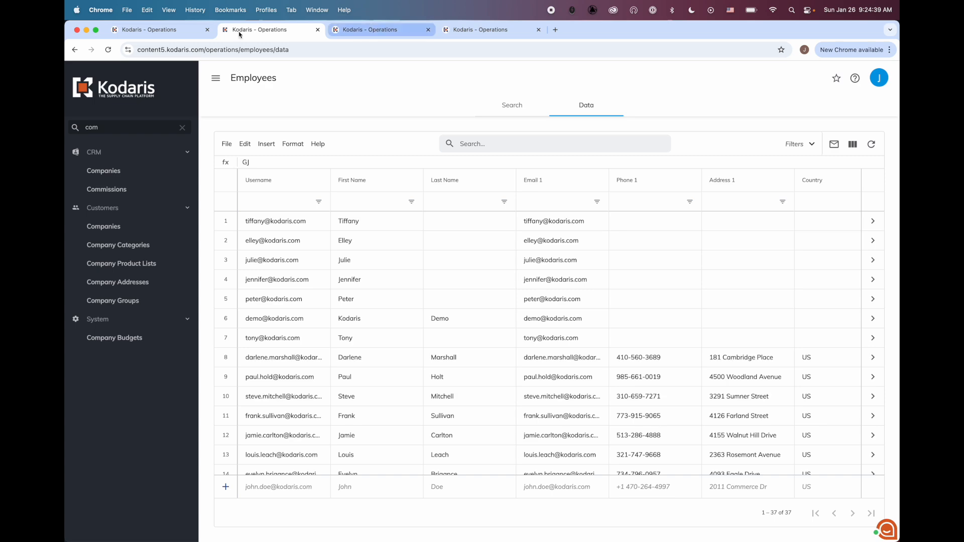
left_click(340, 30)
- Open the details of company Four Presidents from the company list and examine each of its assignees
left_click(253, 80)
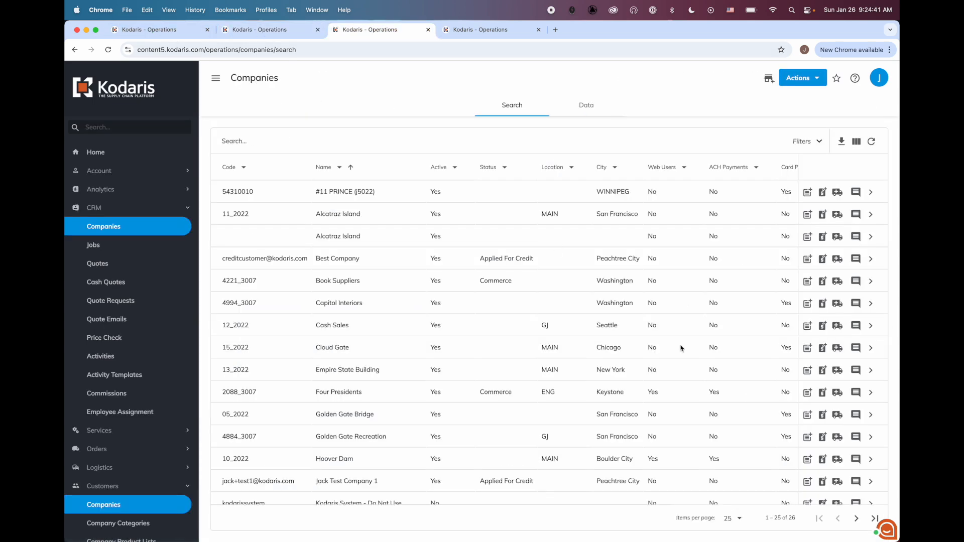
left_click(870, 397)
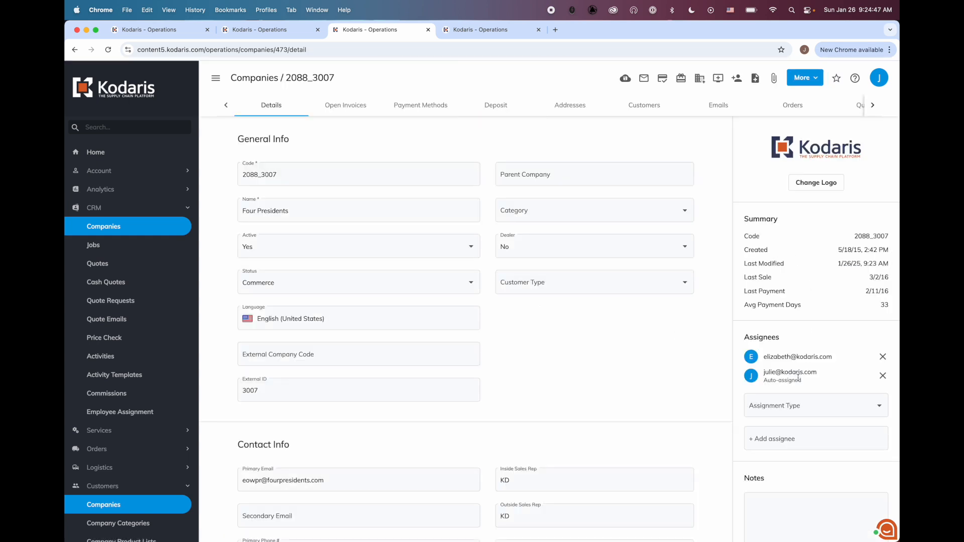
triple_click(787, 358)
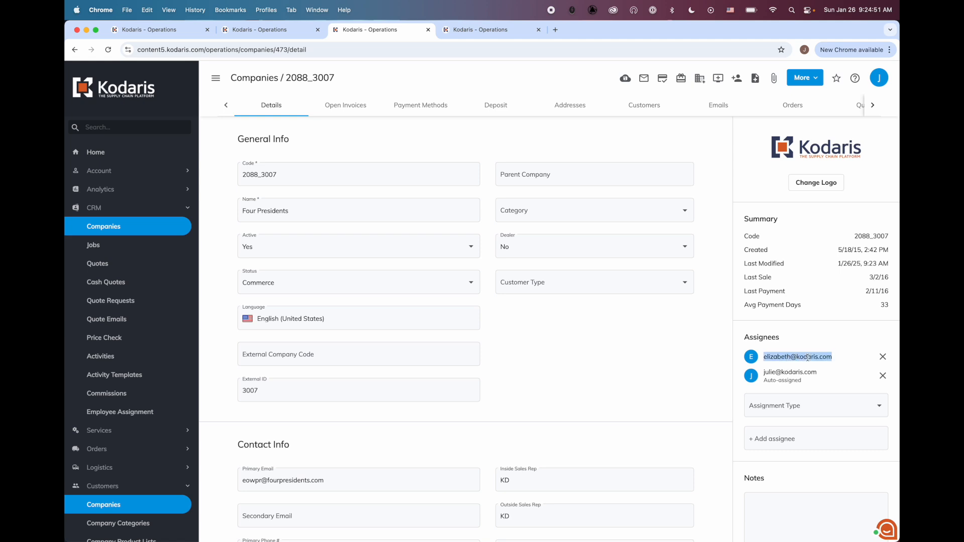
triple_click(787, 372)
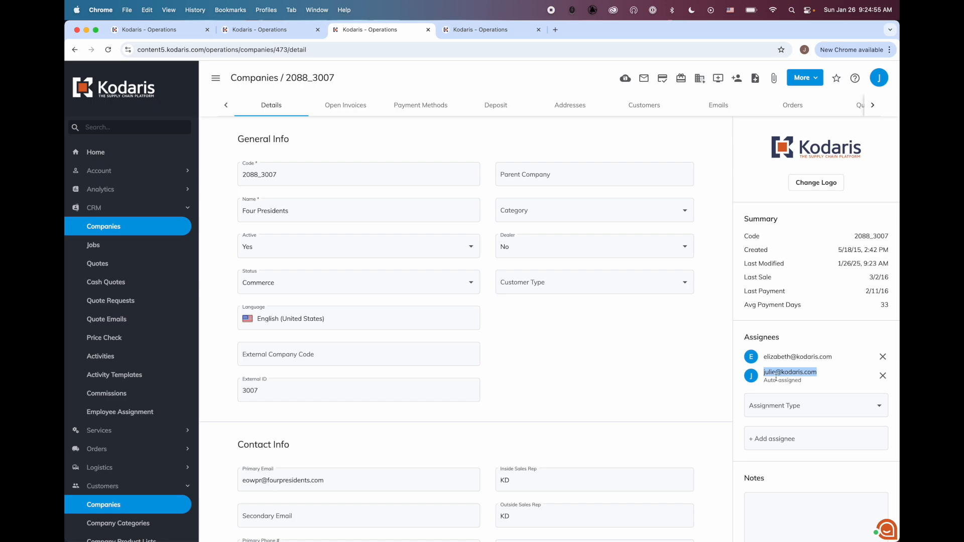
- Check the Outside Rep code of Book Suppliers in the company list and open its details to examine the assignees
left_click(252, 80)
scroll(580, 322, "right", 5)
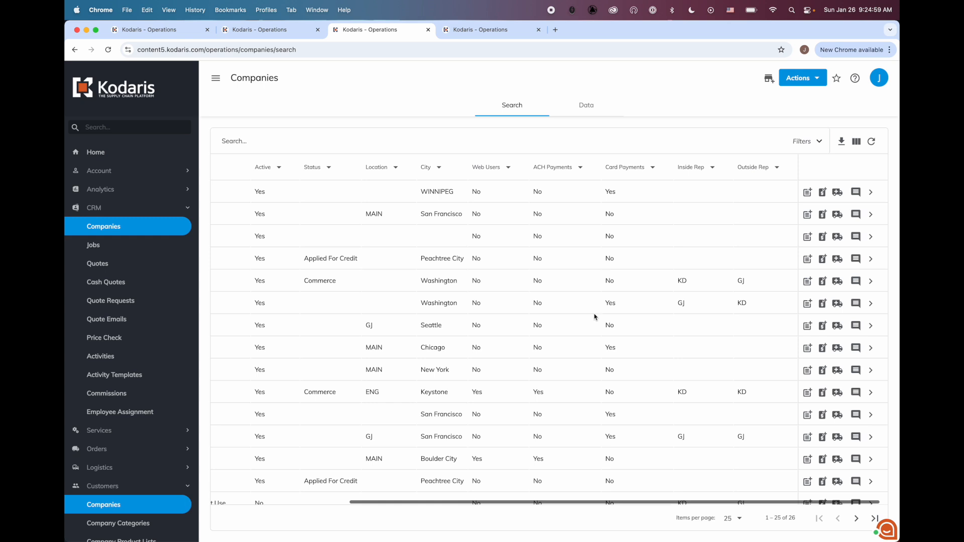
left_click_drag(735, 288, 792, 290)
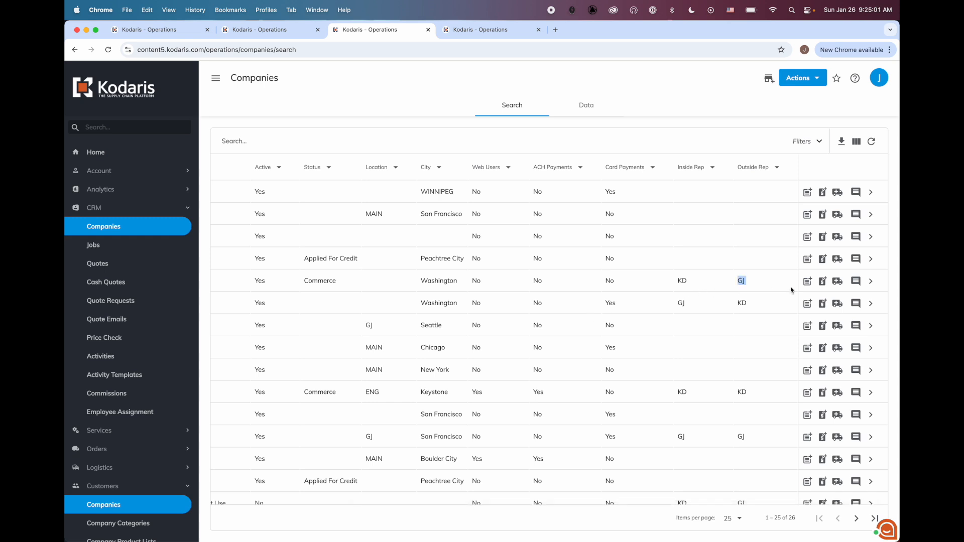
left_click(876, 284)
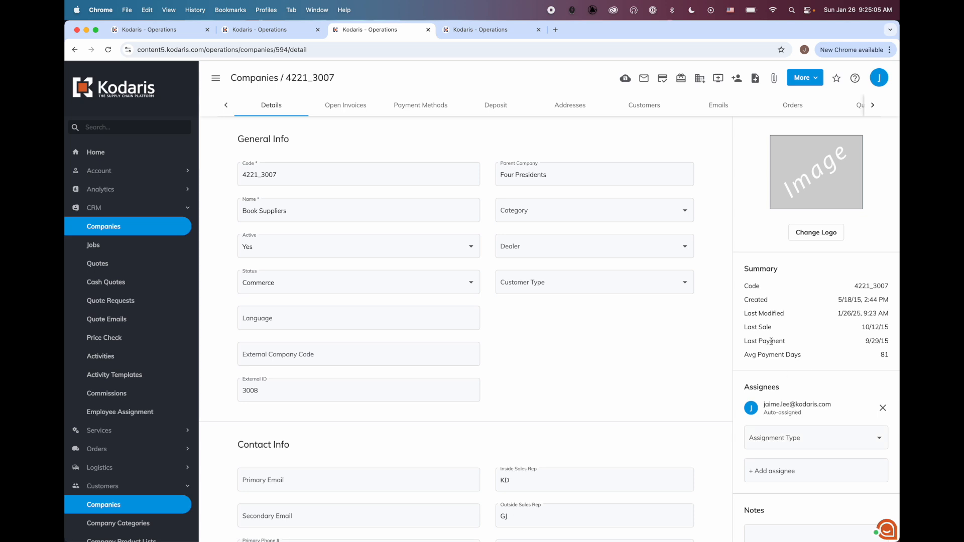
- Filter the company list by Outside Rep KD to review the matching companies, and clear the filter again
left_click(265, 79)
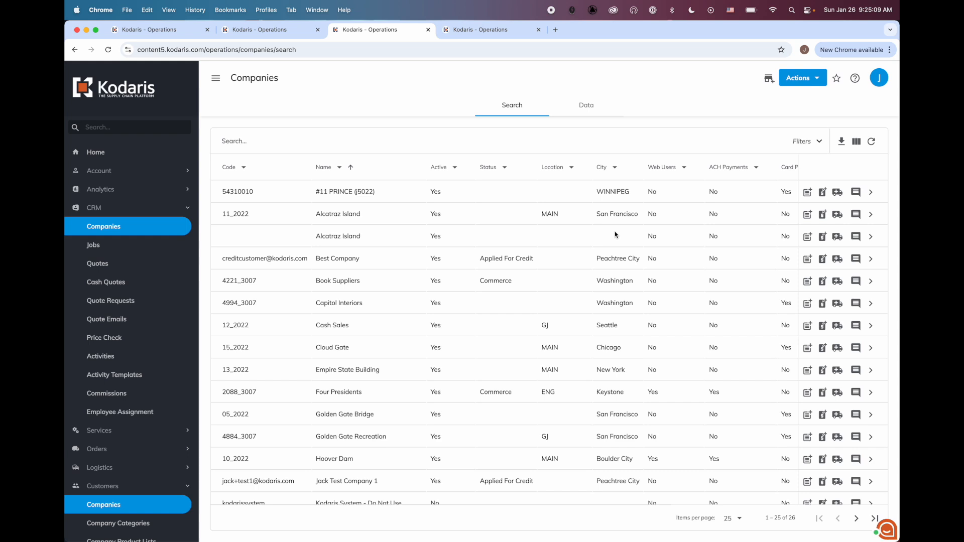
scroll(616, 235, "right", 5)
left_click(747, 169)
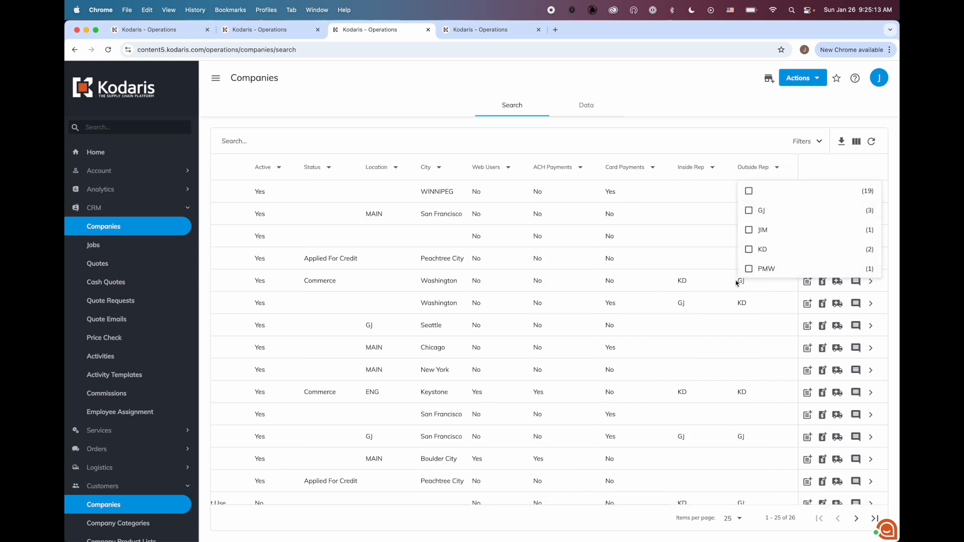
left_click(761, 251)
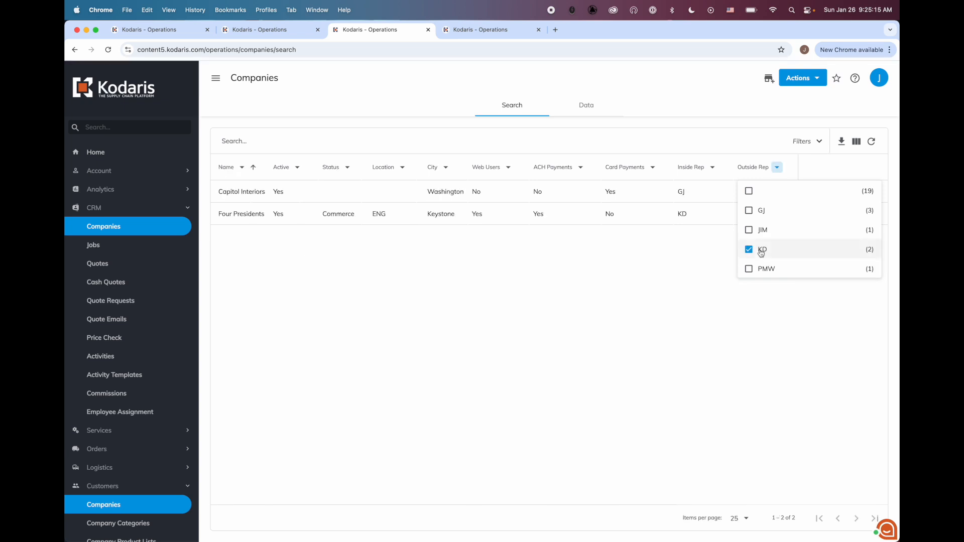
left_click(778, 250)
- Add the Assignee Names column to the company list and review the assignees of Capitol Interiors and Book Suppliers
left_click(857, 141)
left_click(780, 207)
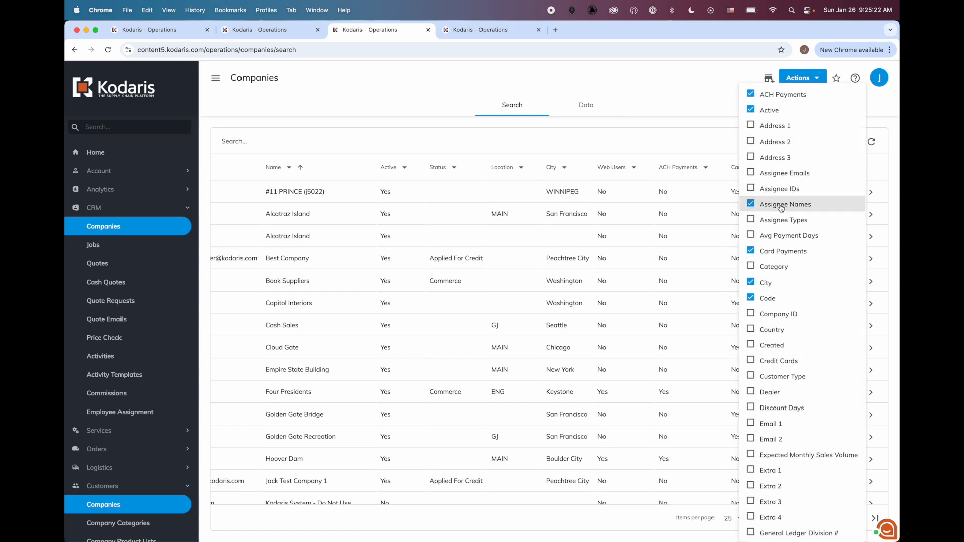
left_click(645, 234)
scroll(644, 234, "right", 5)
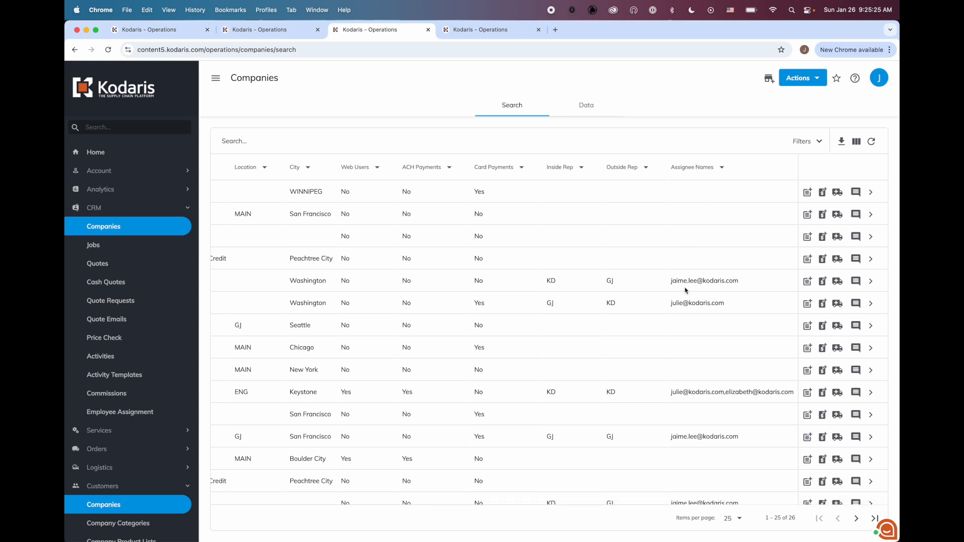
triple_click(684, 303)
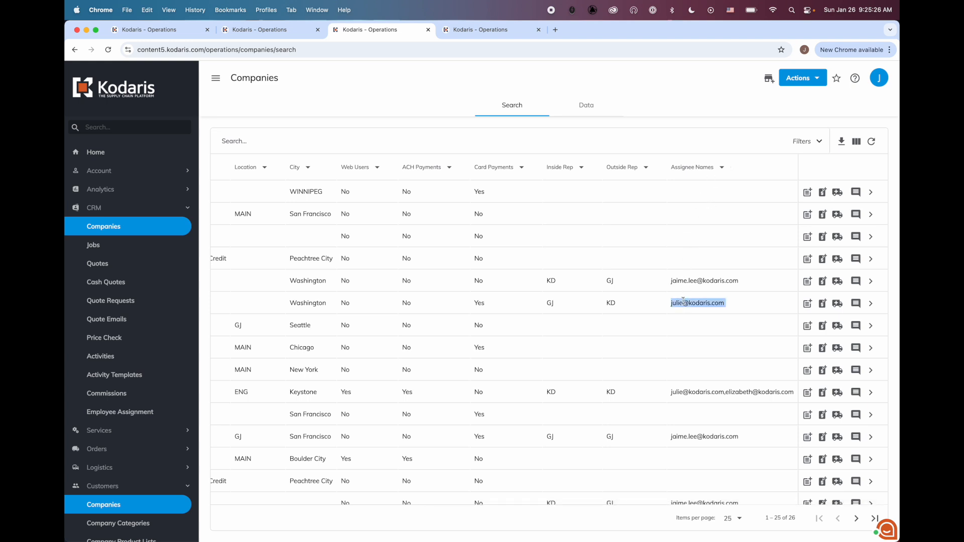
left_click(682, 278)
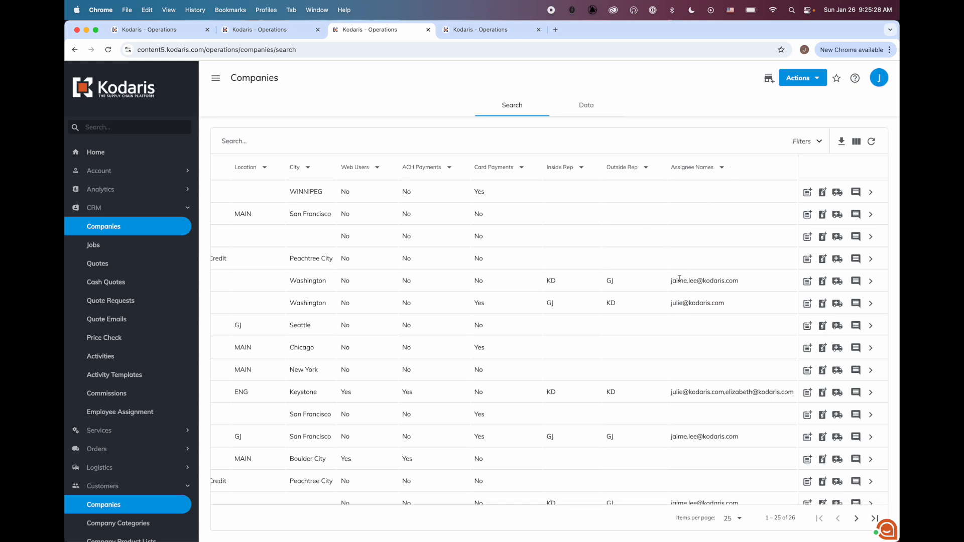
- Filter the company list by Assignee Names to the employee assigned to Book Suppliers
left_click(680, 167)
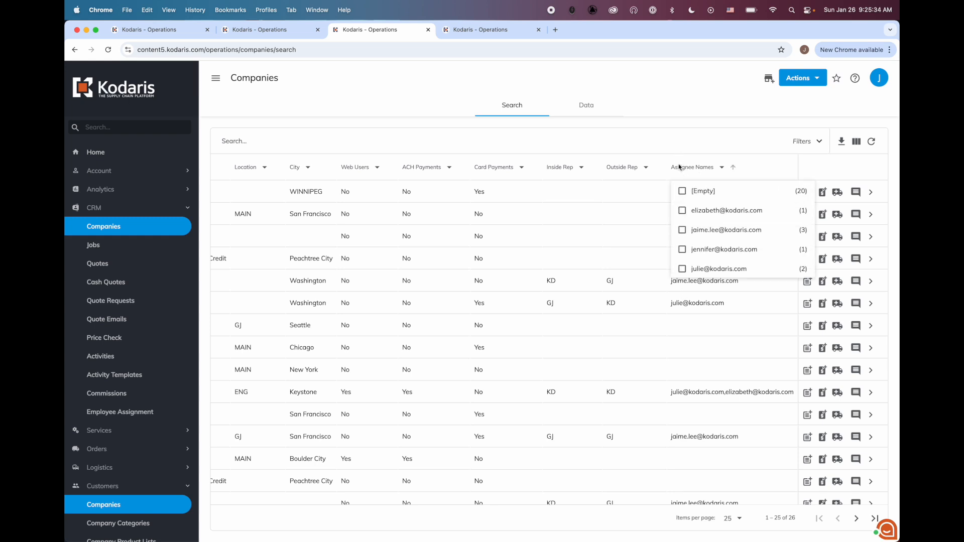
left_click(709, 232)
left_click(592, 231)
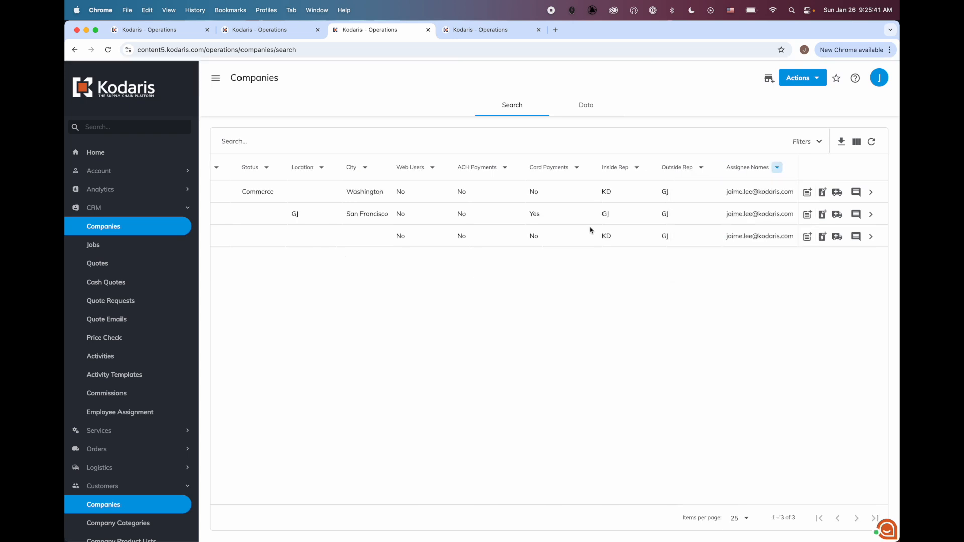
- Review the names, rep codes and assignees of the filtered companies, and the available Assignee Names filter options
scroll(687, 224, "left", 10)
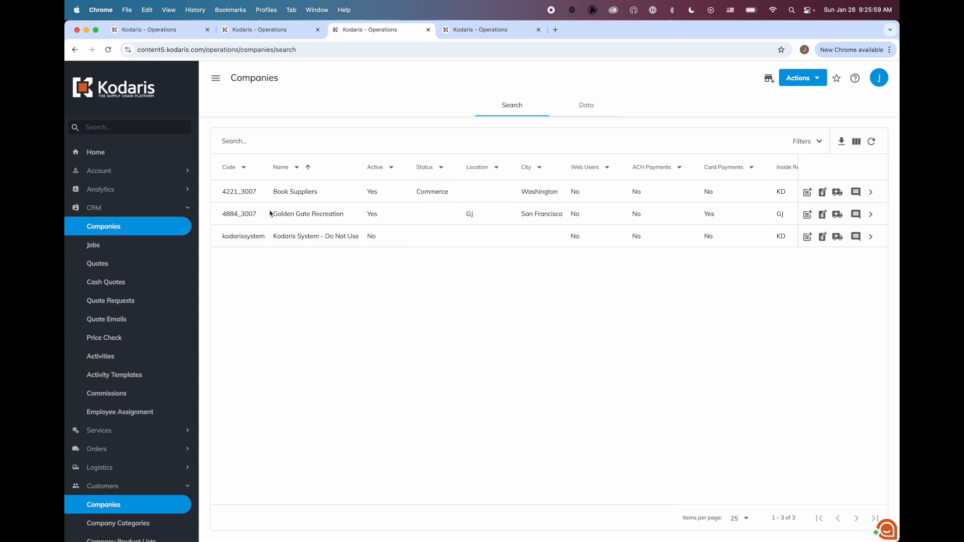
scroll(270, 213, "right", 5)
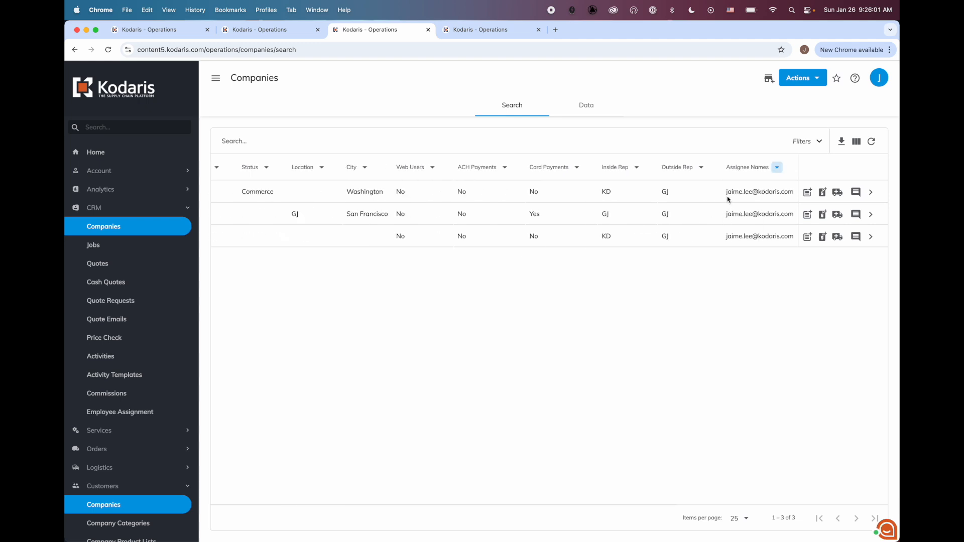
left_click_drag(725, 195, 808, 199)
left_click(767, 195)
left_click(725, 173)
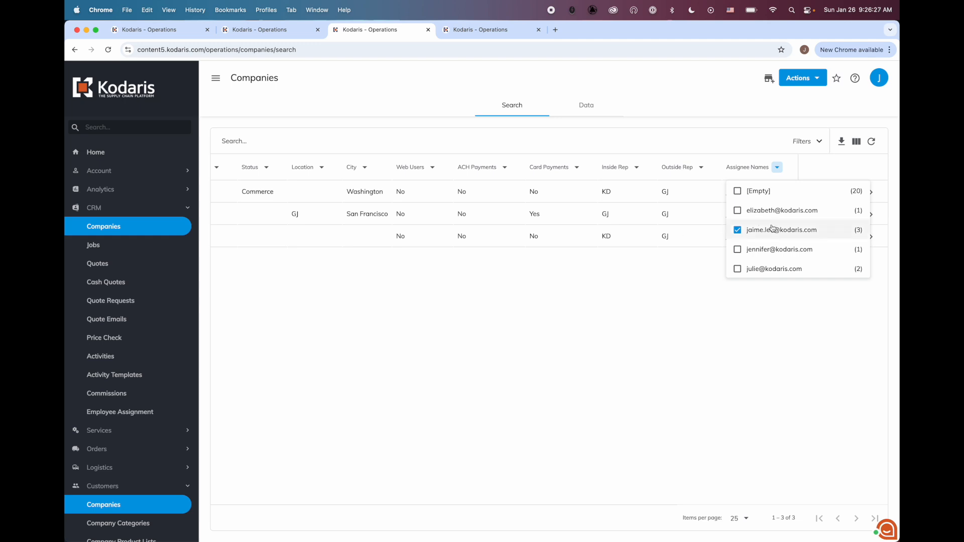
left_click(669, 231)
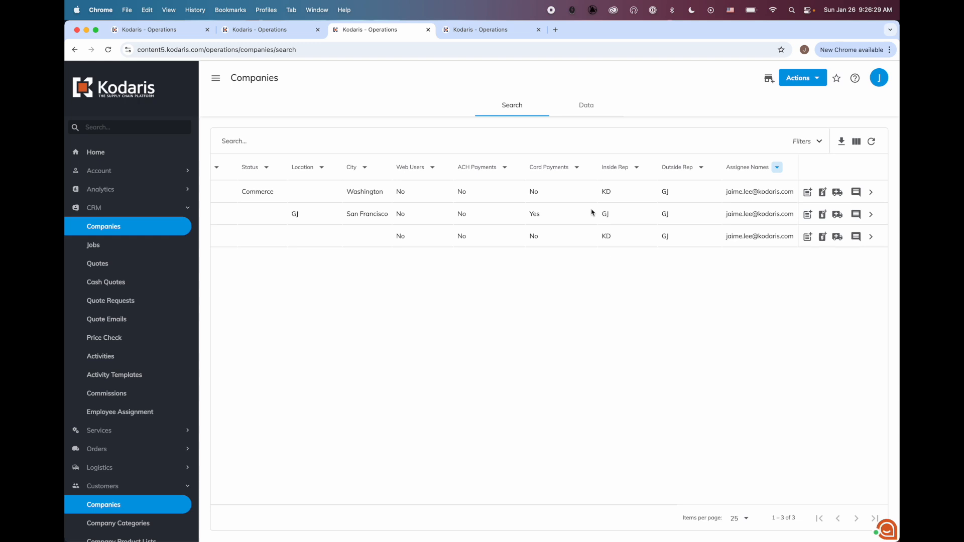